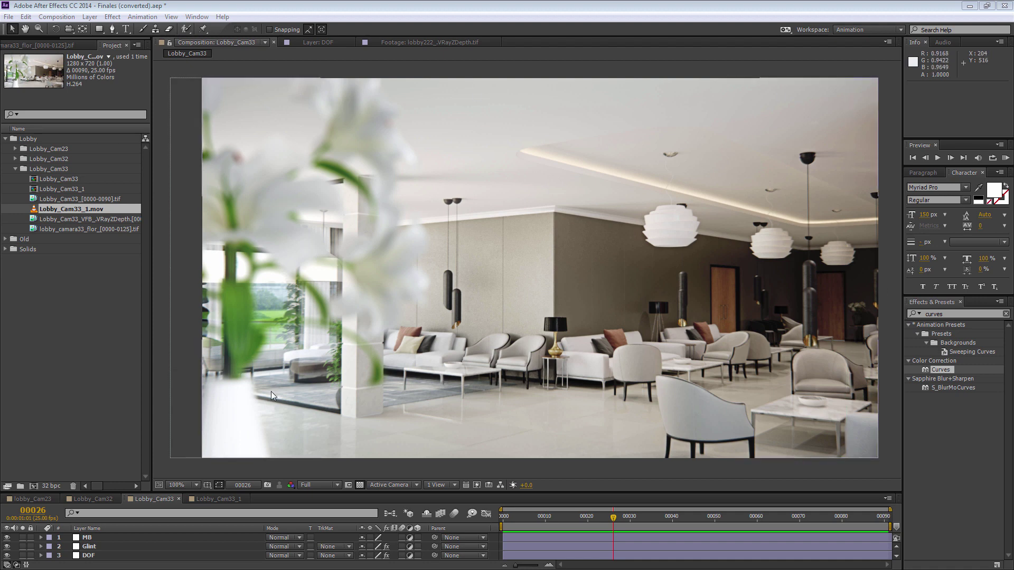
Zoom the Composition viewer to 50% and enlarge the timeline to show layers 1–14.
left_click(163, 372)
key("comma")
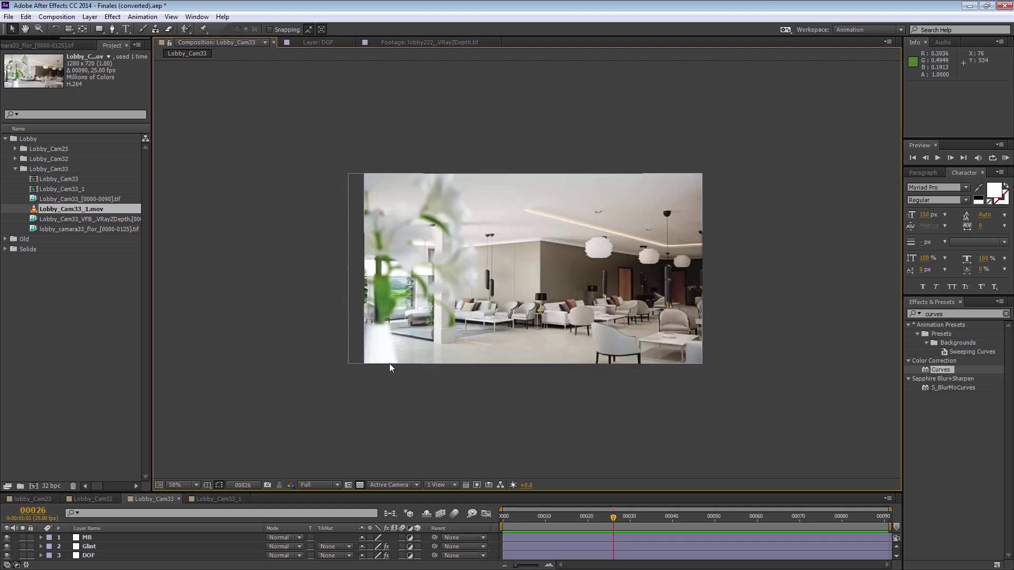
left_click_drag(375, 492, 372, 379)
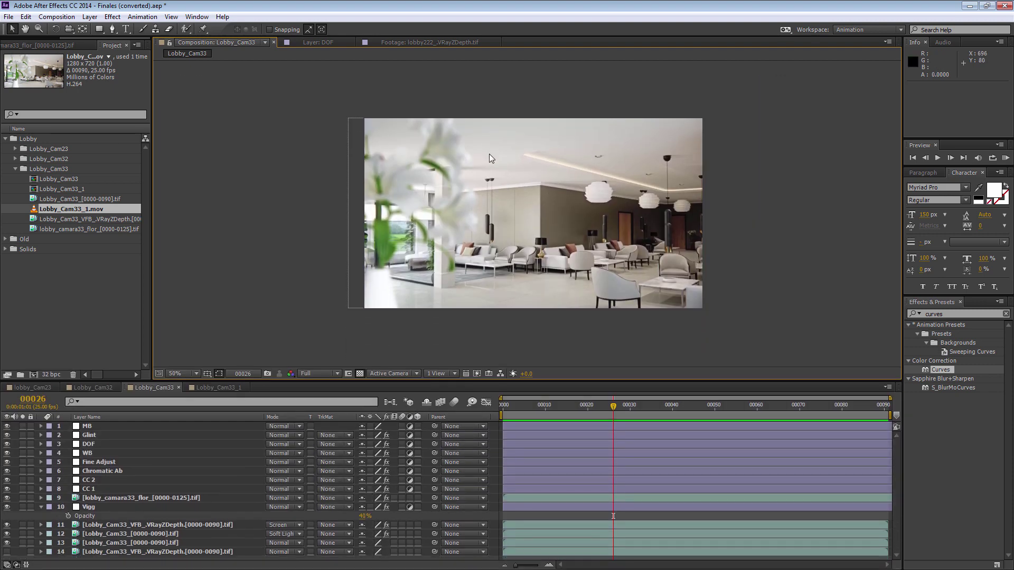
left_click(112, 498)
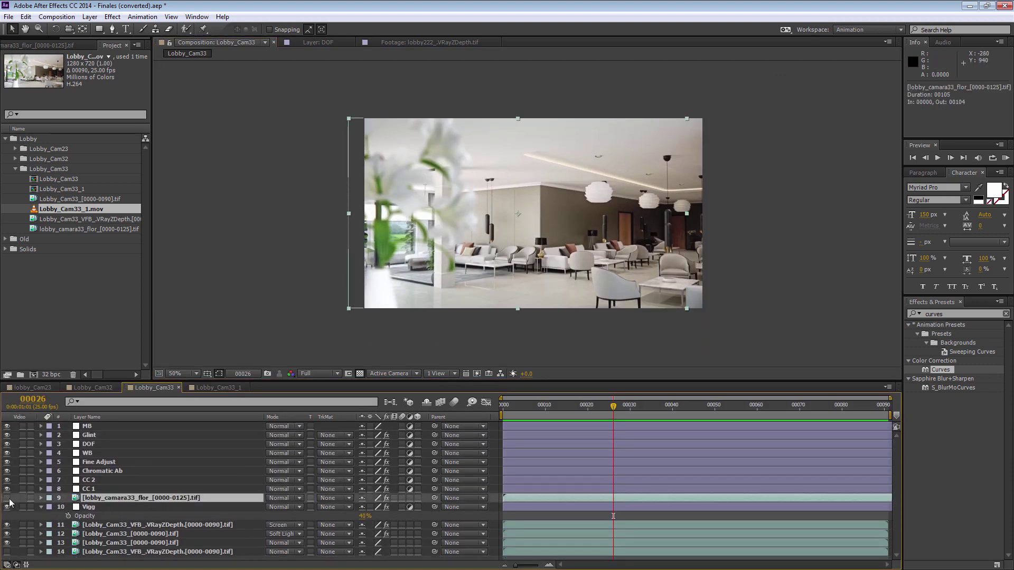
left_click(7, 498)
left_click(7, 497)
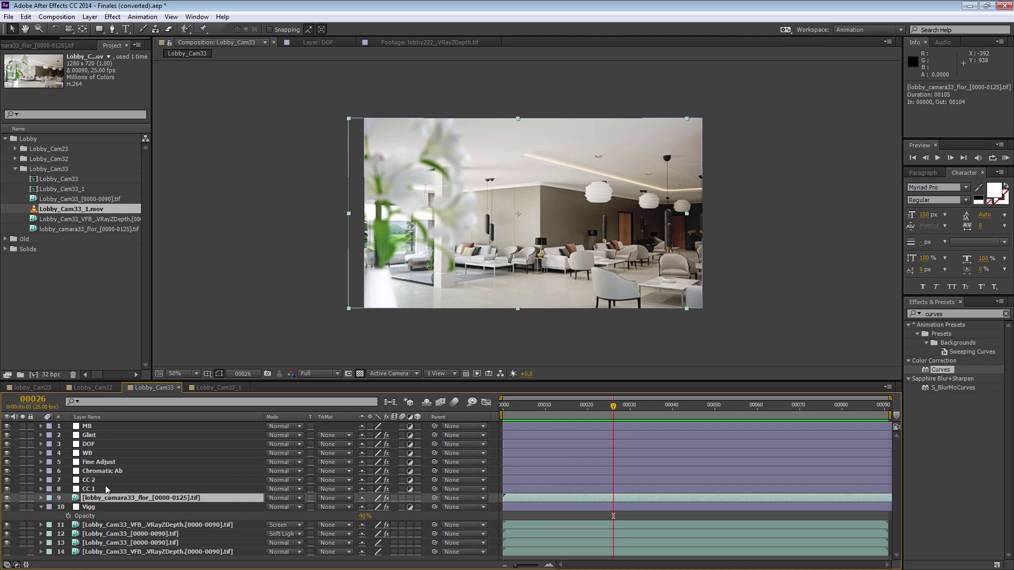
left_click(7, 498)
left_click(7, 499)
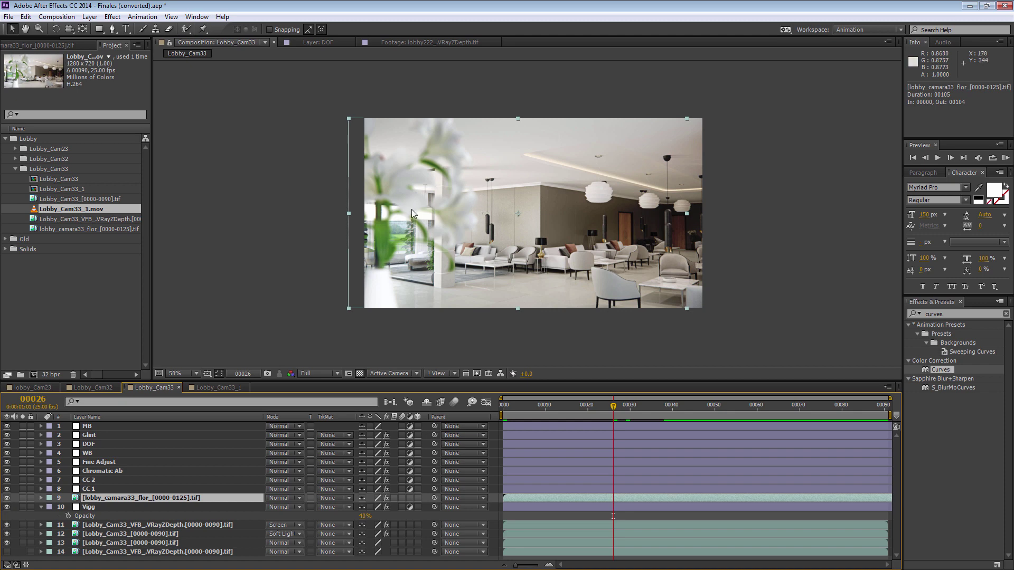
key("slash")
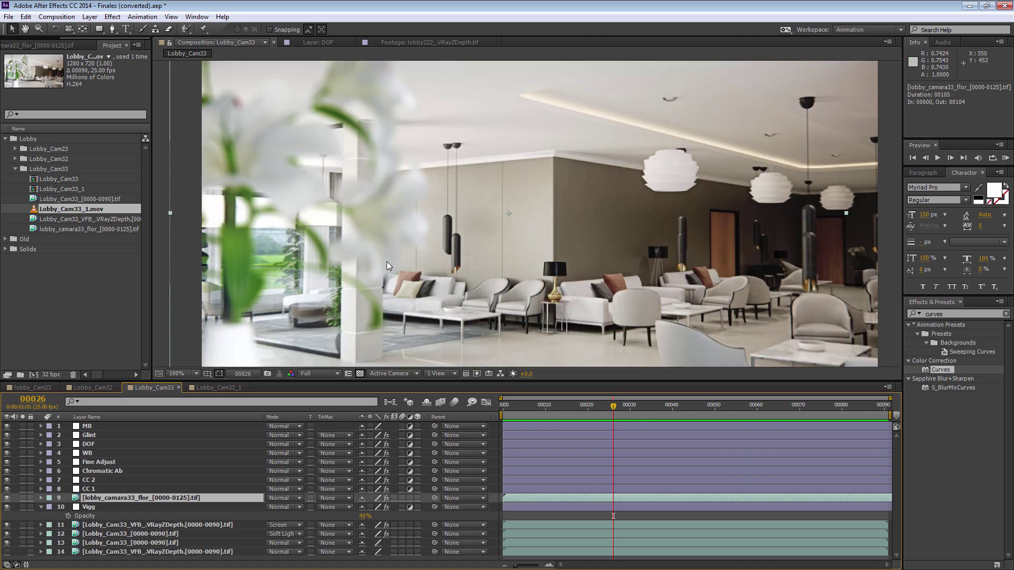
key("comma")
key("comma")
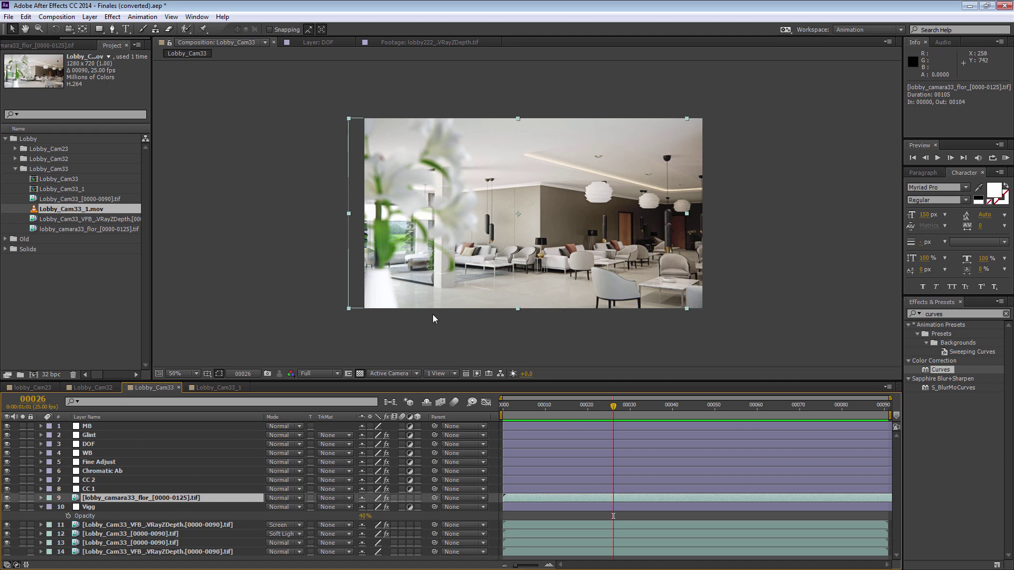
Deselect the lily layer and view the composite at 100%, then 200%, framing the lily and sofas.
left_click(403, 330)
key("period")
mouse_move(403, 322)
left_mouse_down()
mouse_move(446, 178)
mouse_move(448, 218)
mouse_move(497, 185)
left_mouse_up()
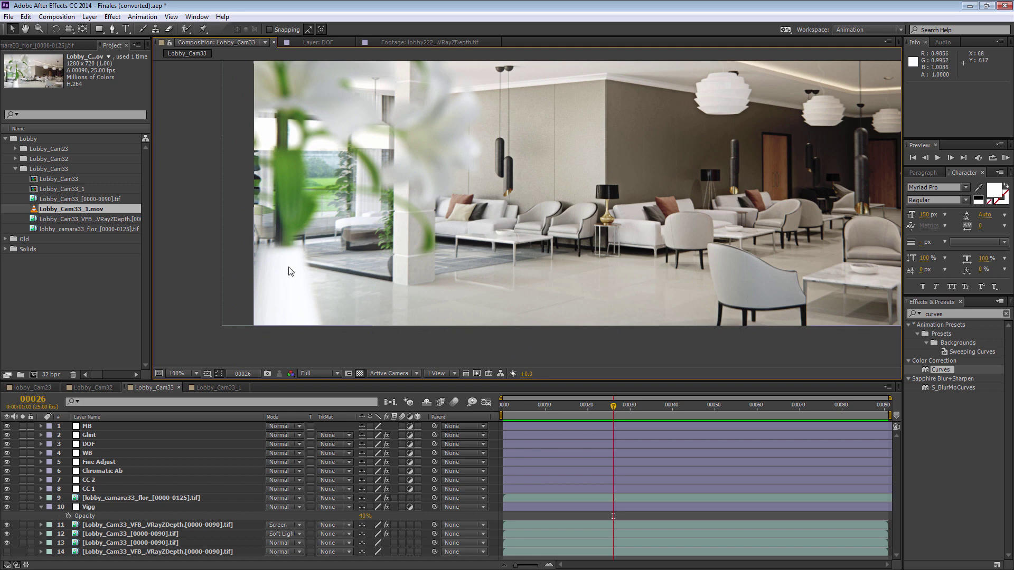
key("period")
Pan over the window area at 200%, then zoom back out to 100%.
scroll(373, 216, "left", 5)
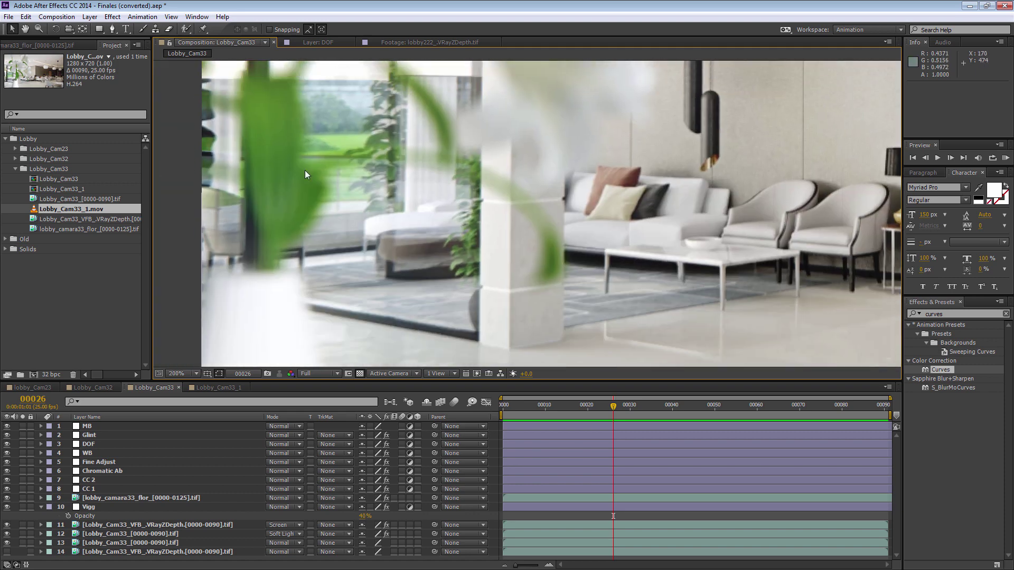
scroll(334, 271, "up", 2)
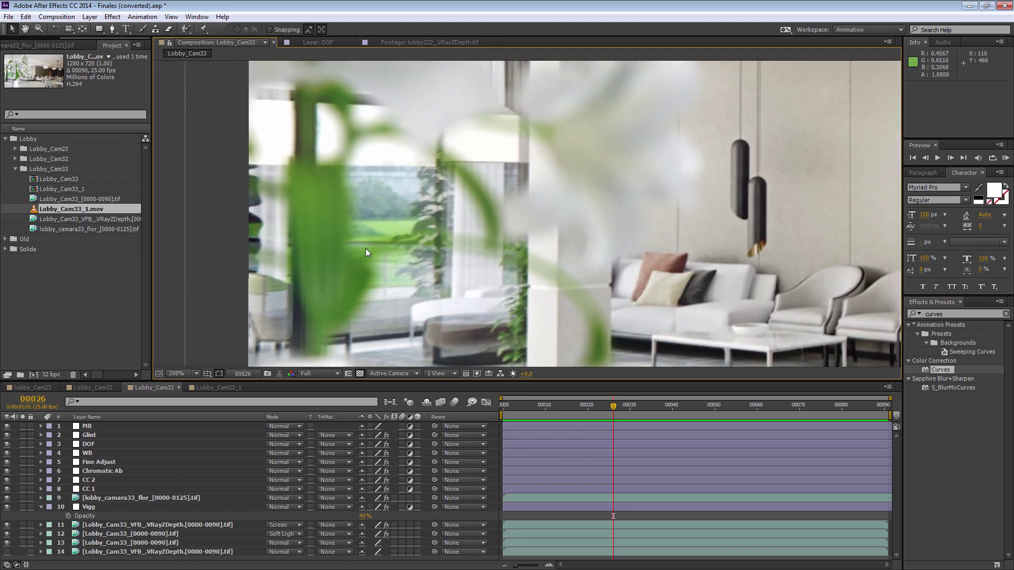
left_click_drag(365, 249, 386, 179)
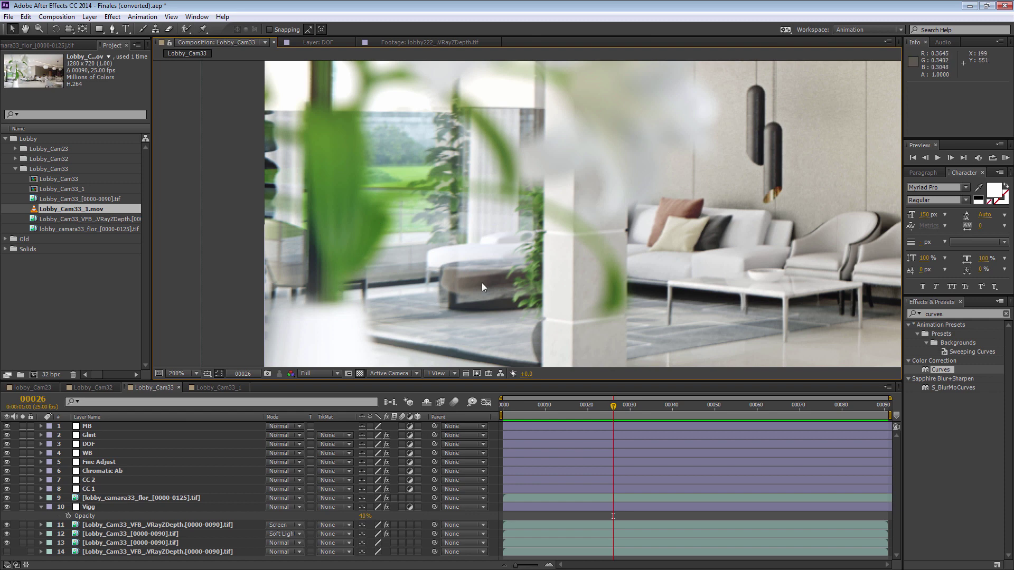
scroll(584, 135, "down", 1)
scroll(554, 251, "down", 1)
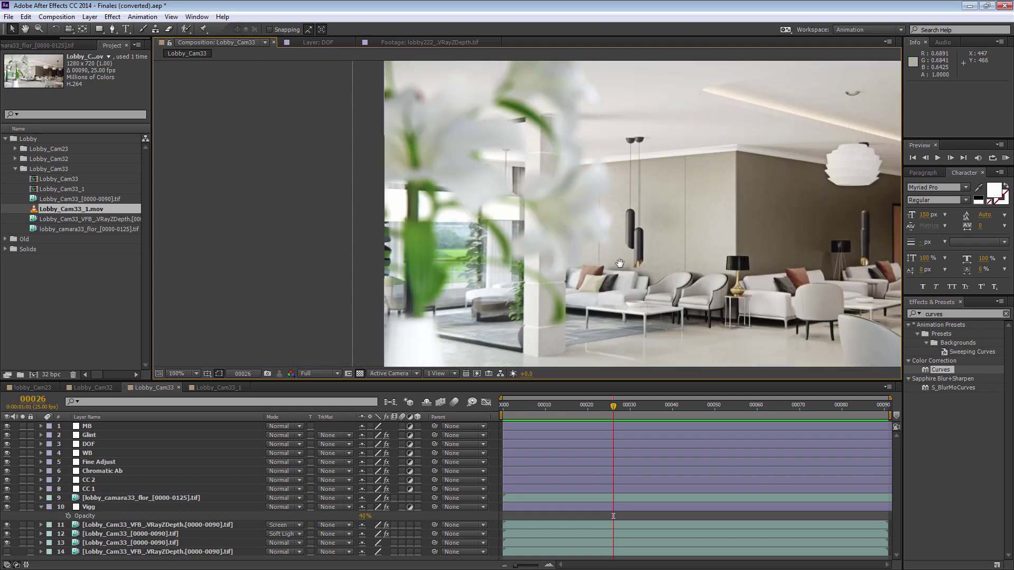
scroll(555, 251, "down", 1)
scroll(521, 205, "up", 1)
left_click_drag(522, 205, 541, 209)
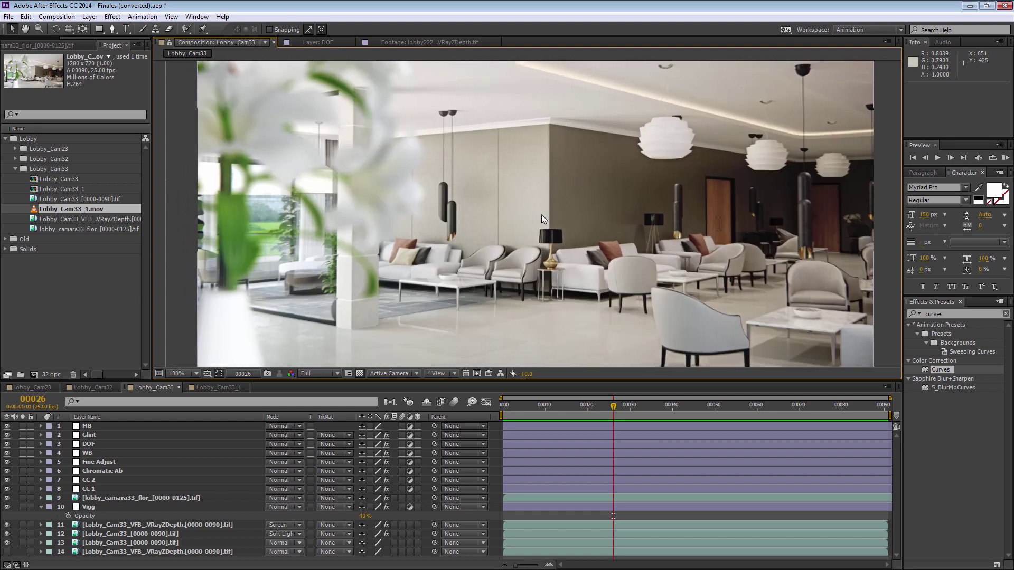
scroll(541, 214, "down", 1)
scroll(516, 246, "up", 1)
At 50% zoom, toggle the foreground lily layer off and on to compare, then deselect it.
scroll(515, 246, "down", 1)
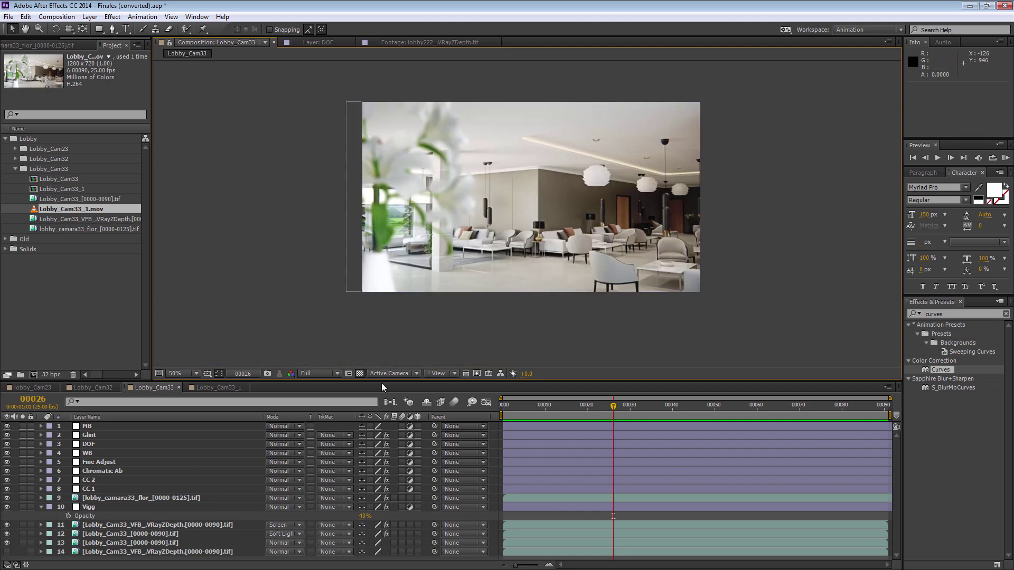
scroll(418, 207, "up", 1)
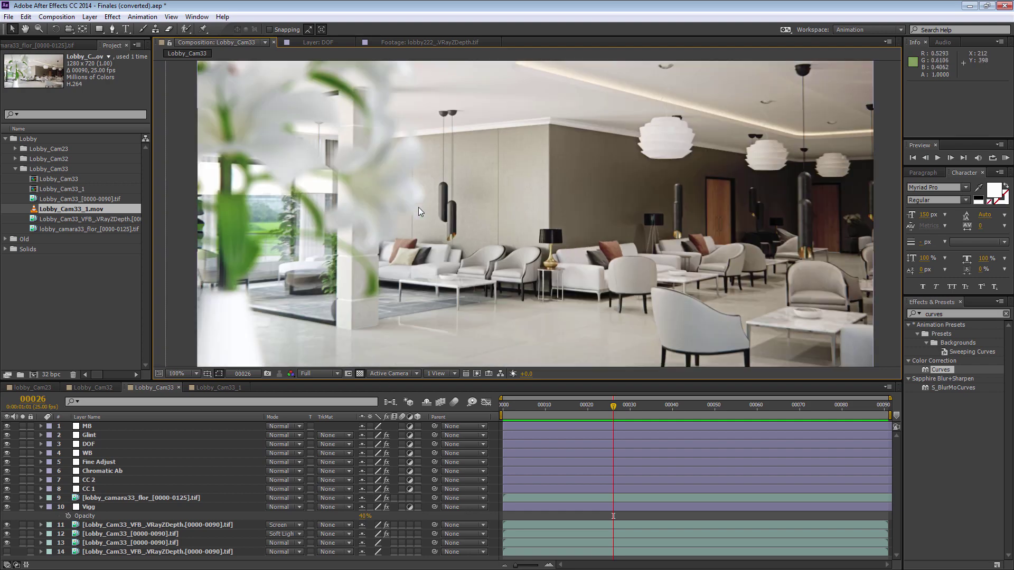
scroll(452, 243, "down", 1)
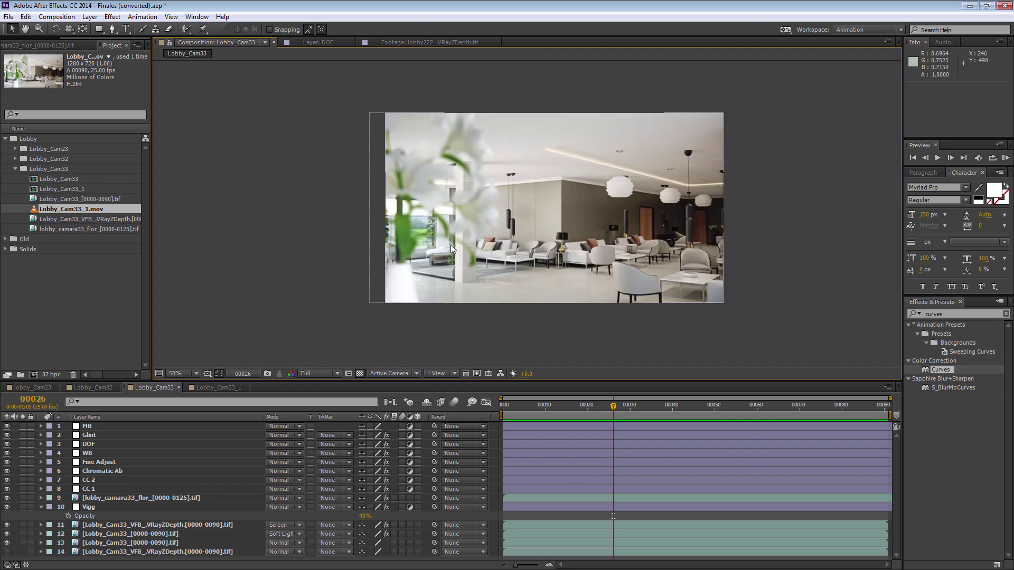
left_click(125, 497)
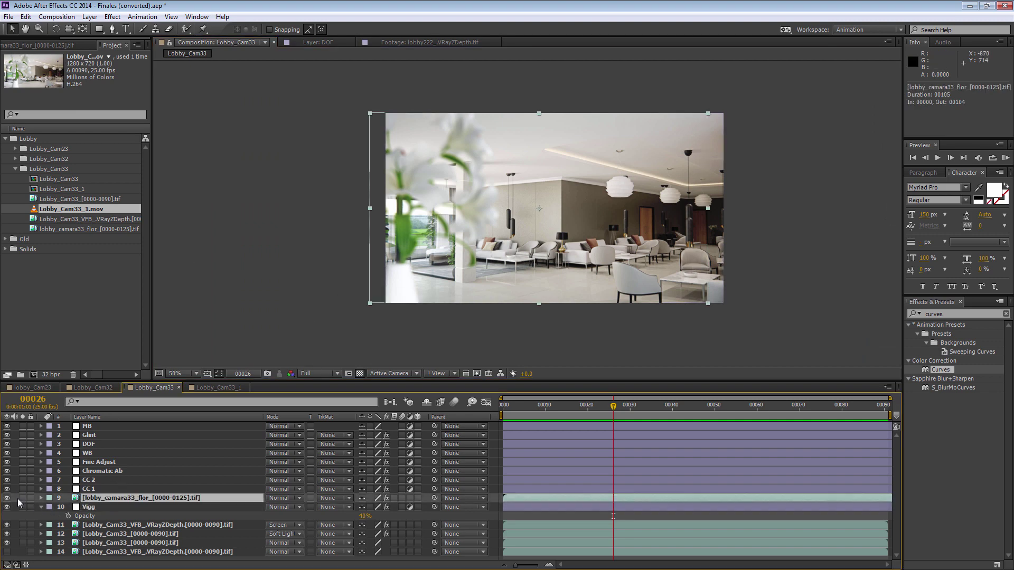
left_click(7, 498)
left_click(7, 498)
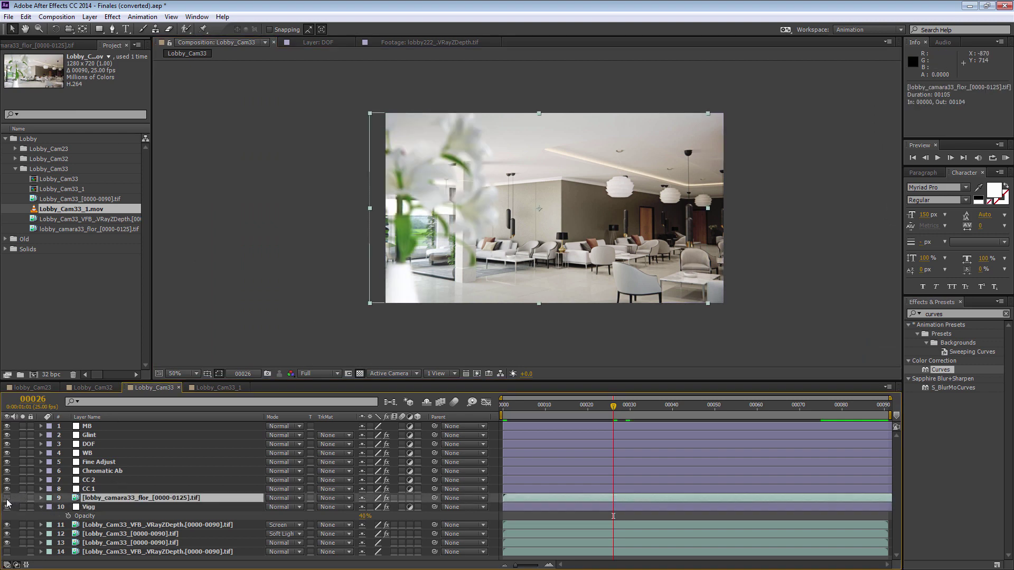
left_click(430, 350)
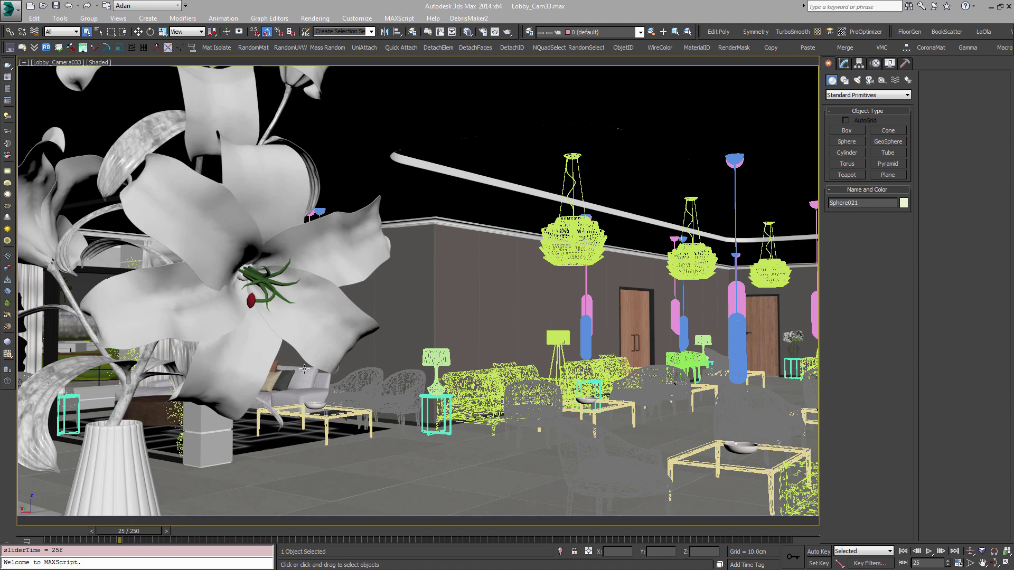
Select the Bitossi vase, scrub to frame 35 and back to frame 26, then select Sphere021.
left_click(319, 405)
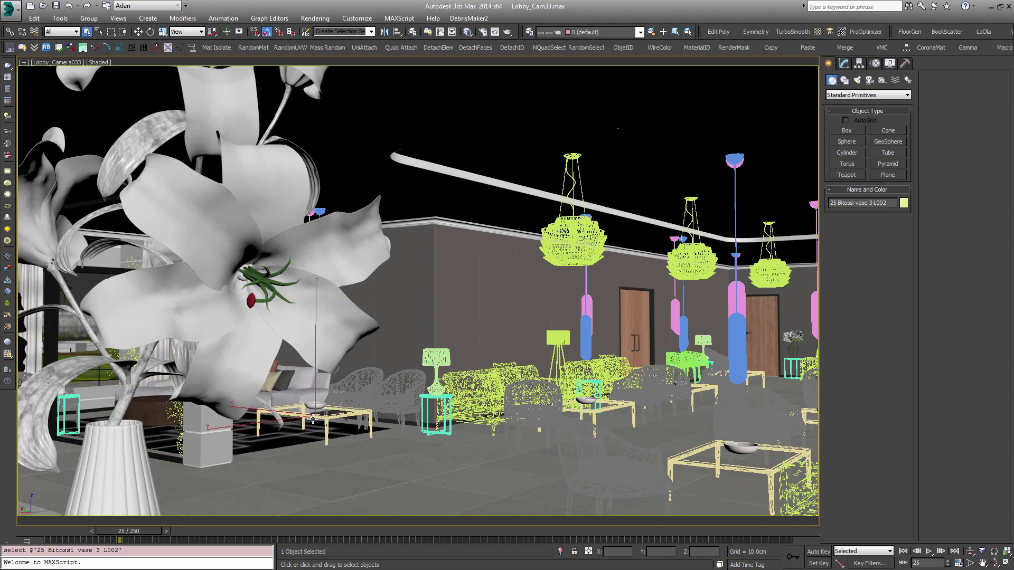
mouse_move(134, 532)
left_mouse_down()
mouse_move(162, 532)
mouse_move(133, 531)
left_mouse_up()
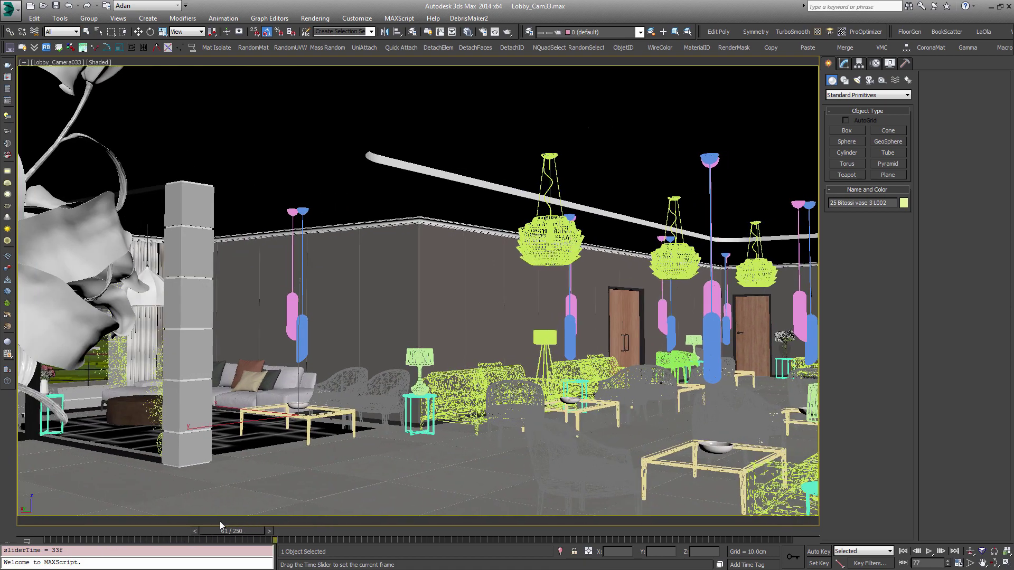
left_click_drag(133, 531, 131, 530)
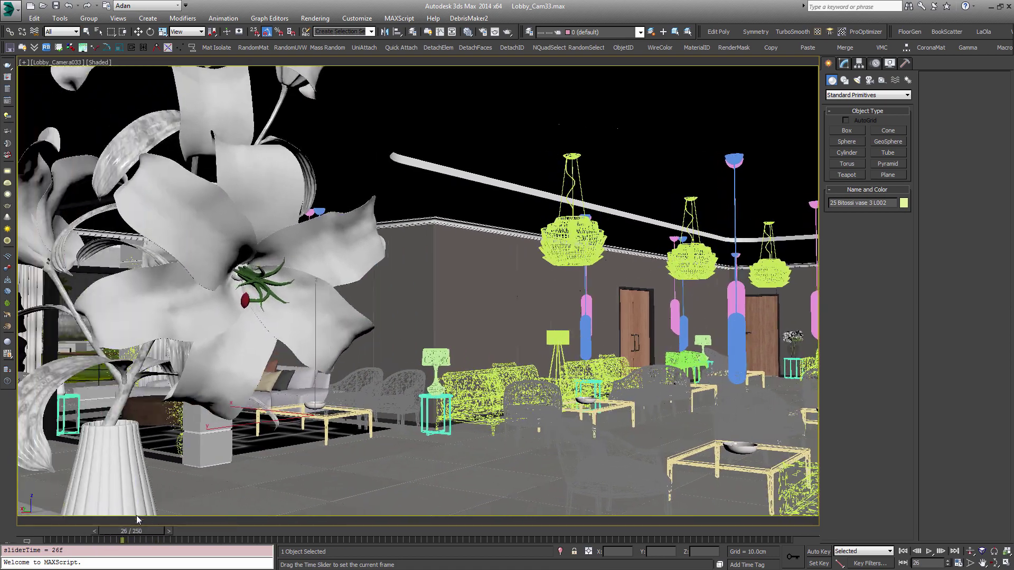
left_click(127, 465)
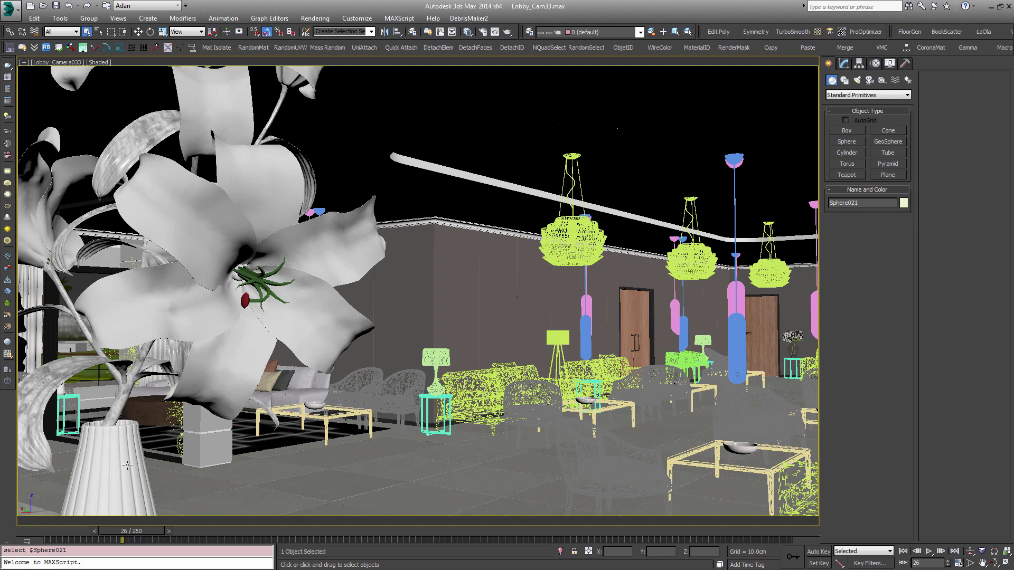
Pan the camera to bring the lily into the left foreground, then Hide Unselected to keep only the lily and vase.
left_click(980, 561)
left_click_drag(223, 399, 227, 416)
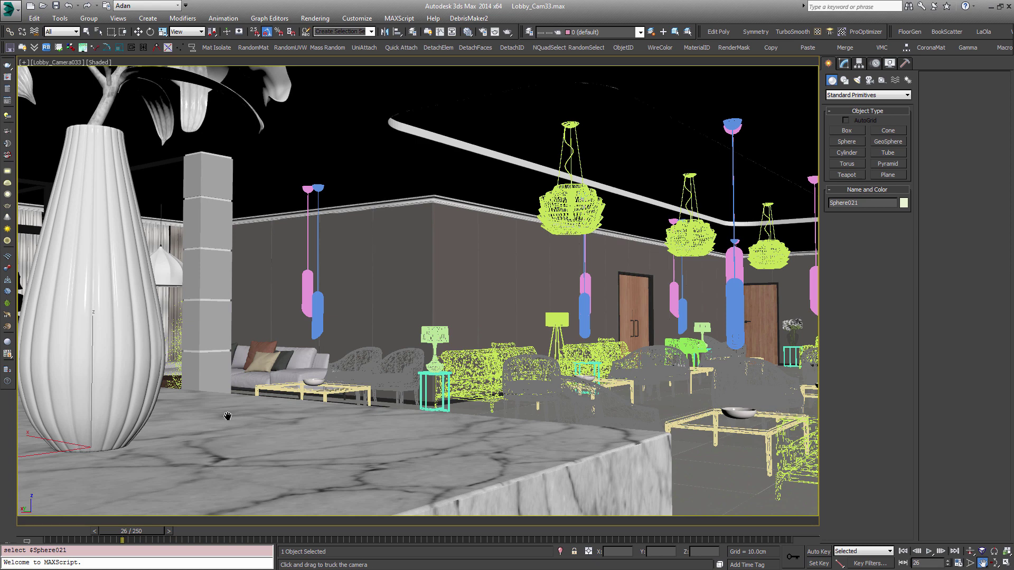
left_click_drag(228, 416, 219, 211)
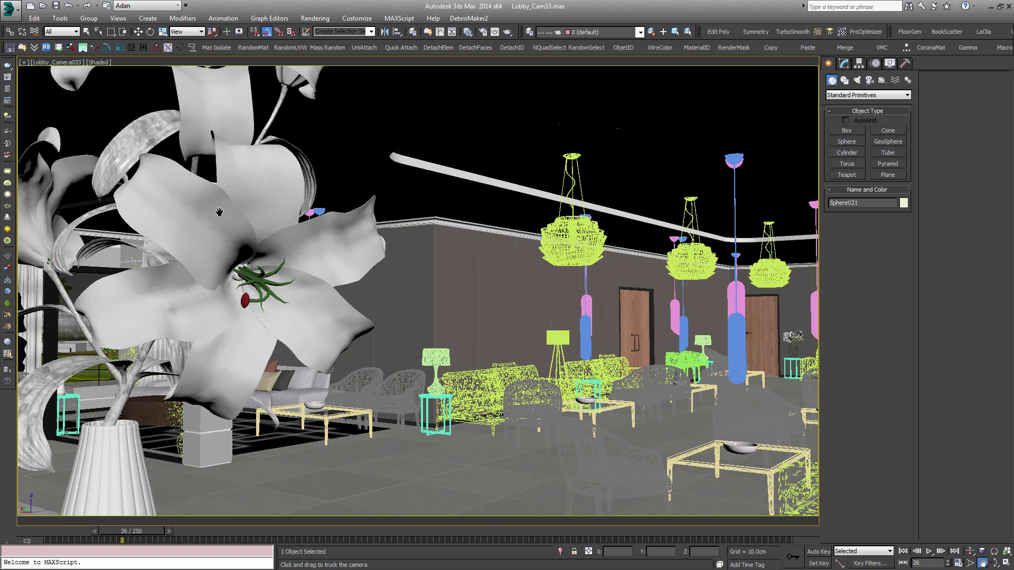
right_click(312, 300)
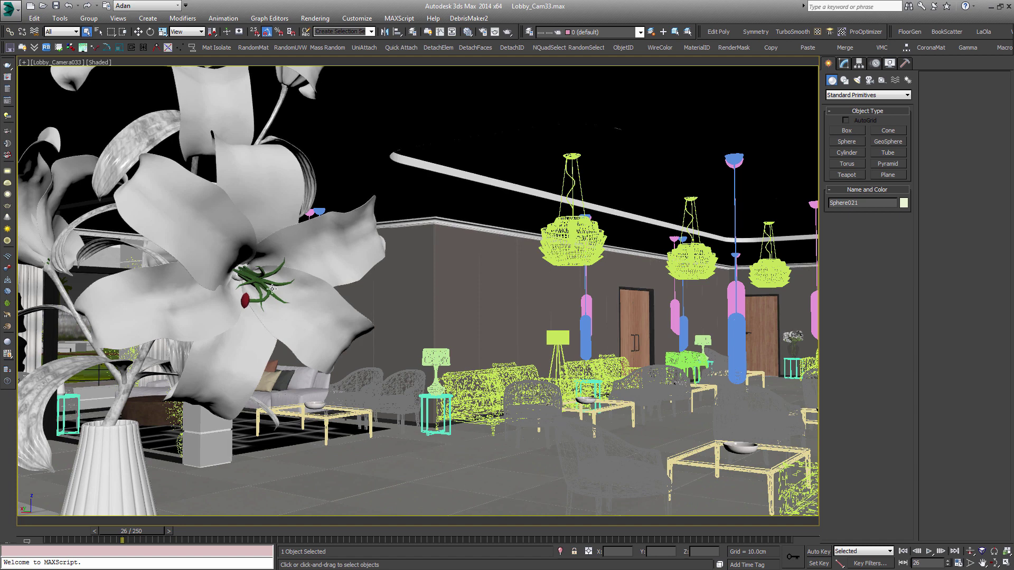
right_click(266, 258)
left_click(294, 234)
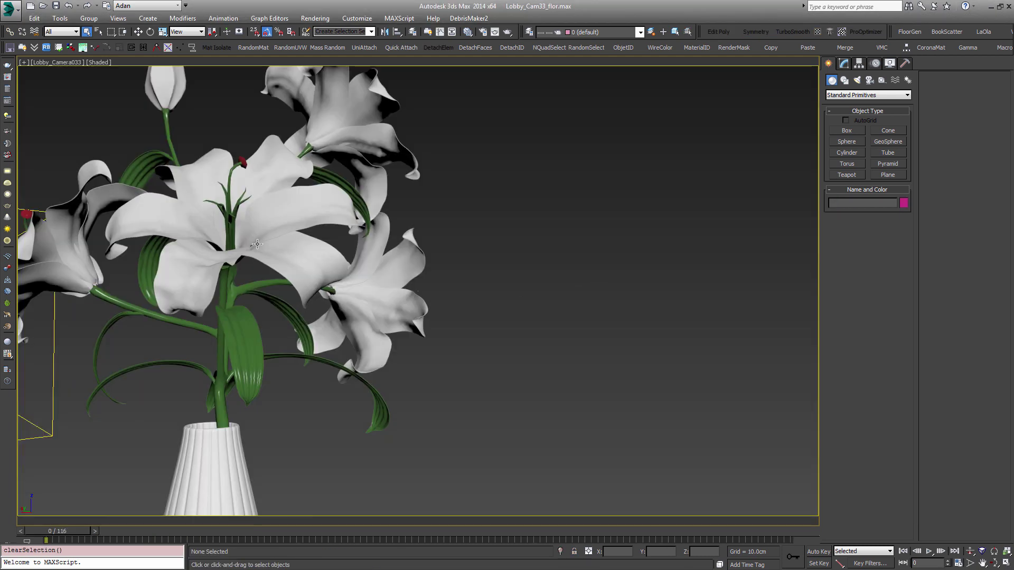
left_click(266, 270)
left_click(373, 265)
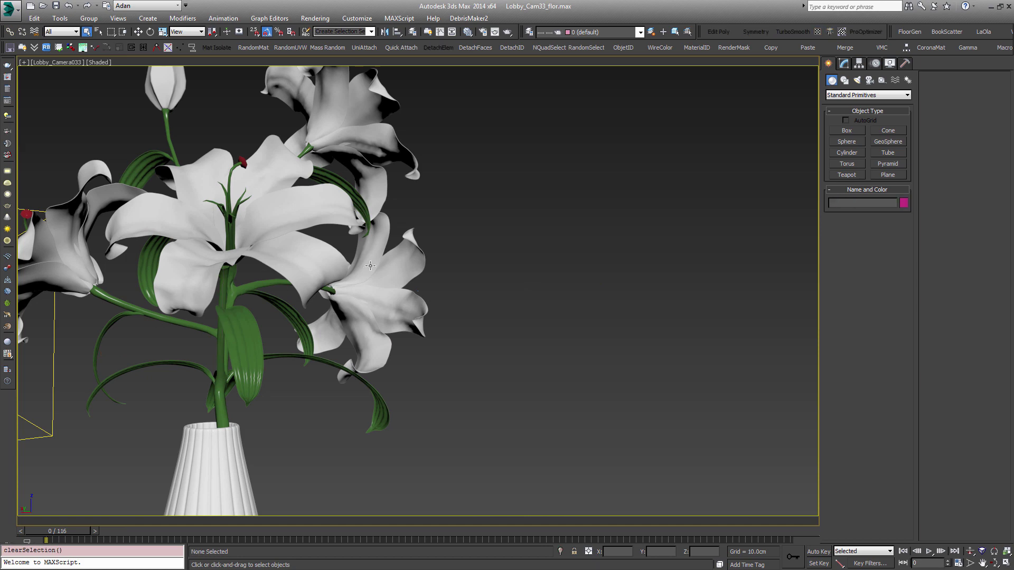
left_click(298, 217)
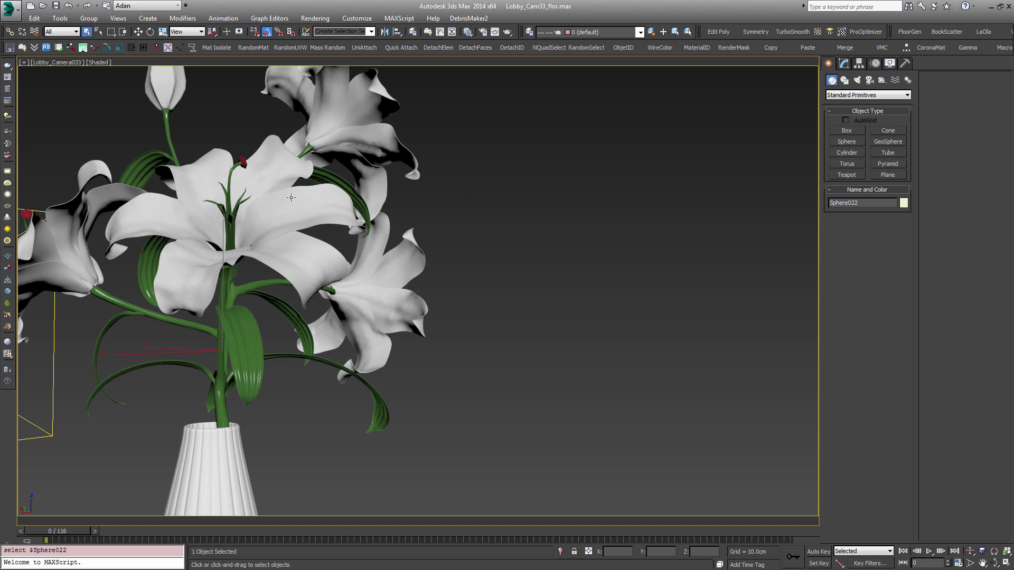
left_click(610, 299)
key("t")
key("z")
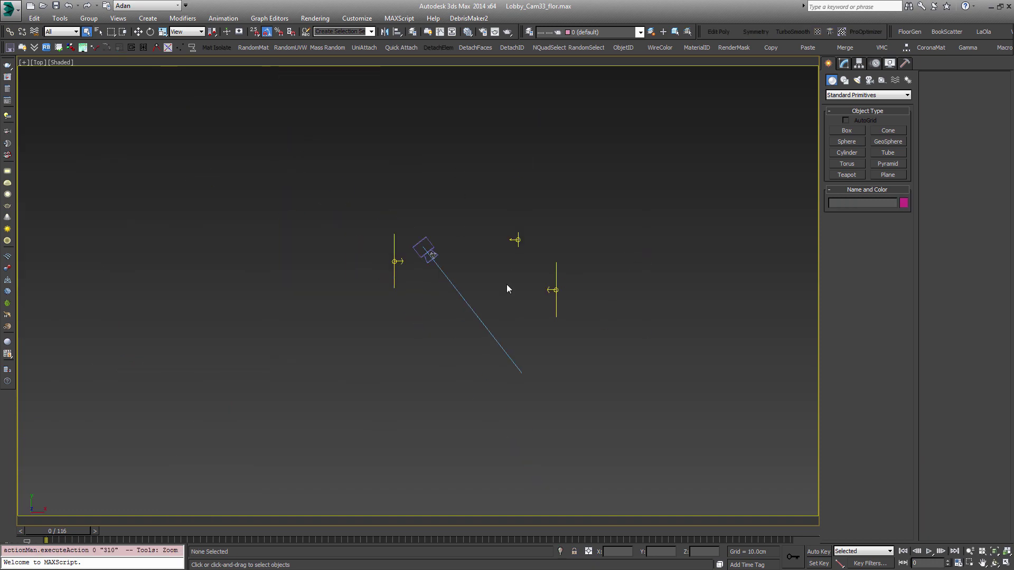
left_click_drag(507, 289, 439, 247)
left_click(611, 248)
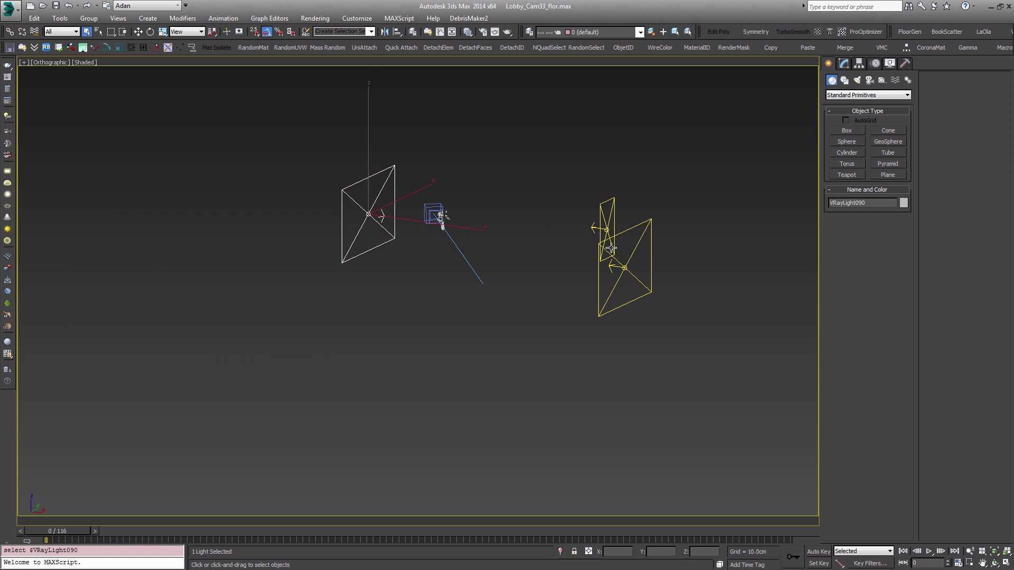
left_click(601, 216, "ctrl")
left_click(378, 208, "ctrl")
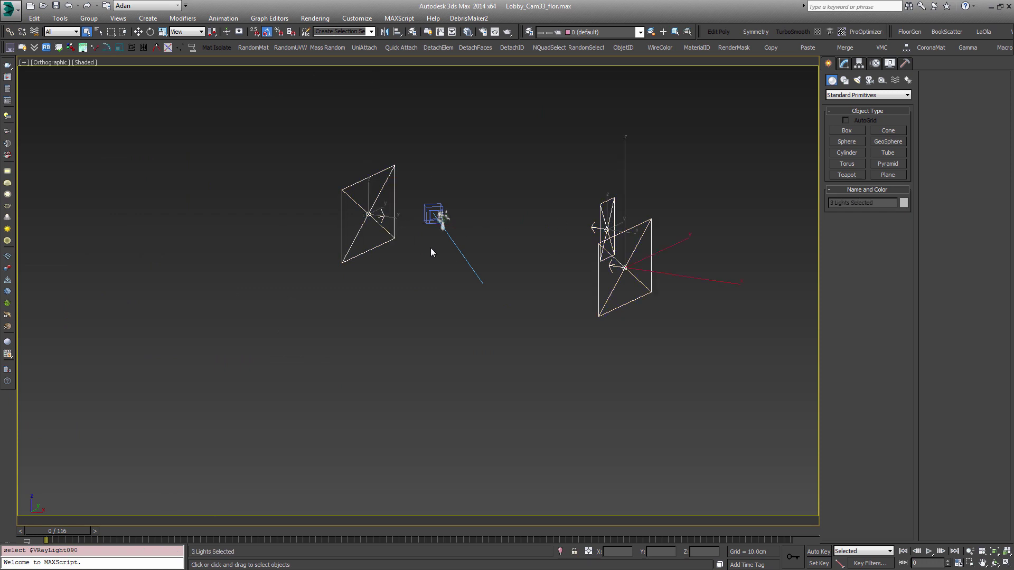
left_click(409, 268)
mouse_move(410, 268)
left_mouse_down()
mouse_move(554, 207)
mouse_move(652, 340)
left_mouse_up()
left_click(267, 209)
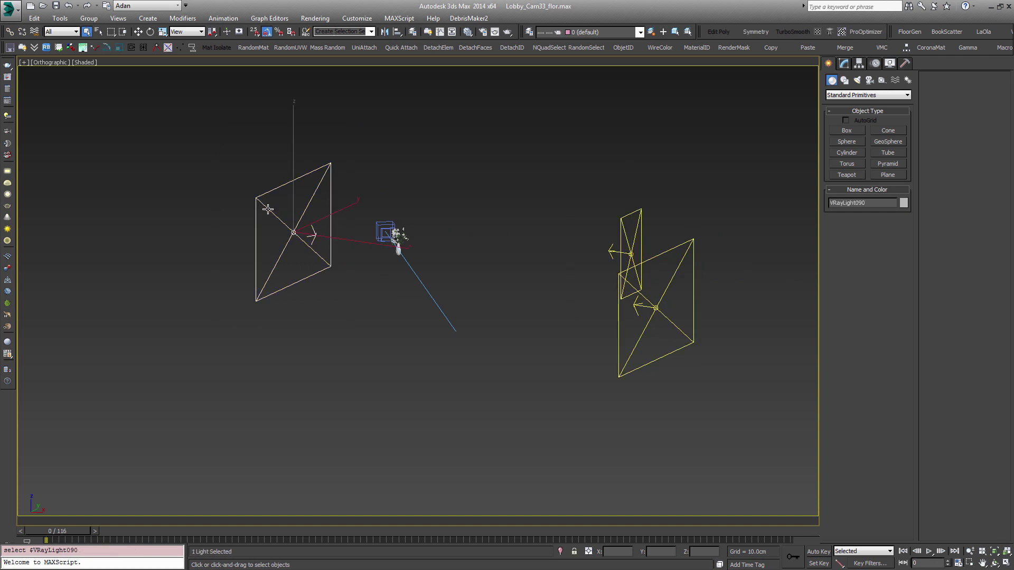
left_click_drag(516, 147, 807, 389)
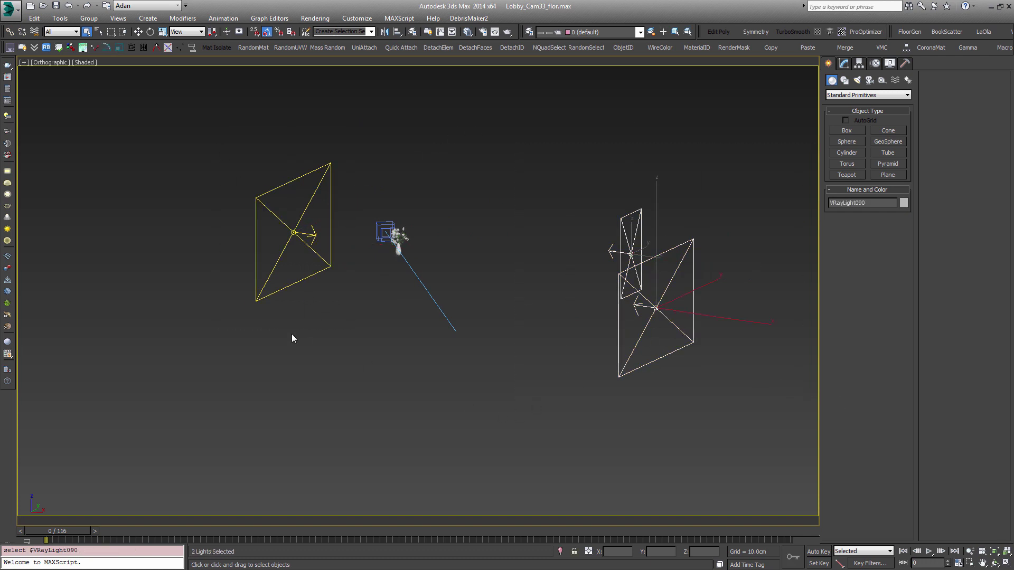
left_click_drag(276, 319, 182, 135)
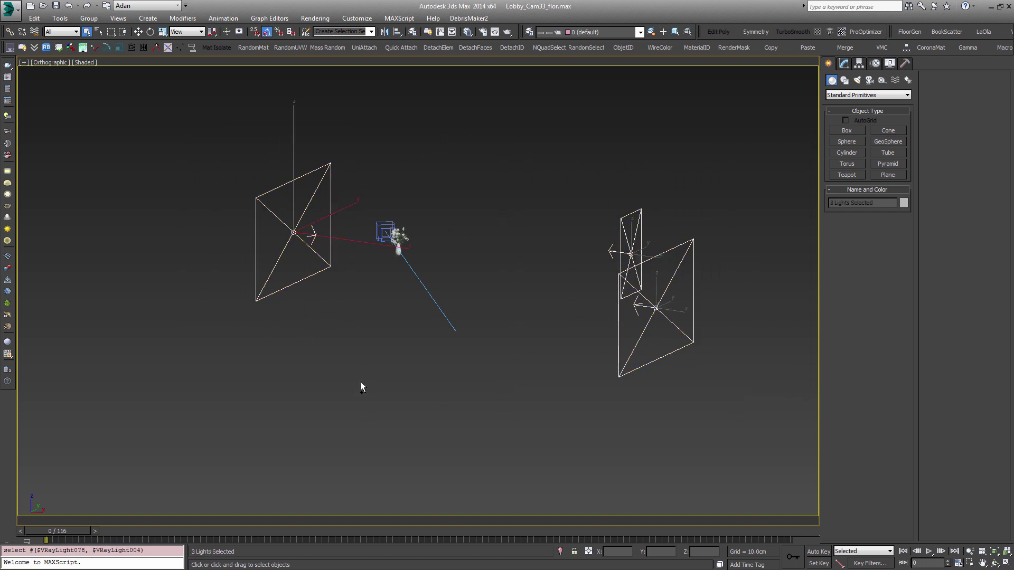
left_click(461, 393)
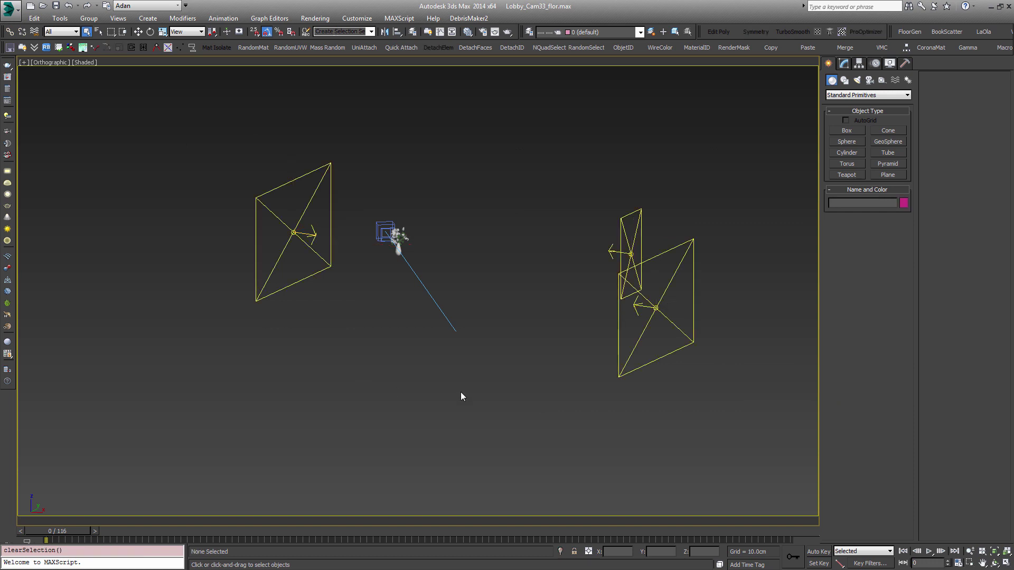
mouse_move(444, 331)
left_mouse_down()
mouse_move(505, 314)
mouse_move(441, 285)
left_mouse_up()
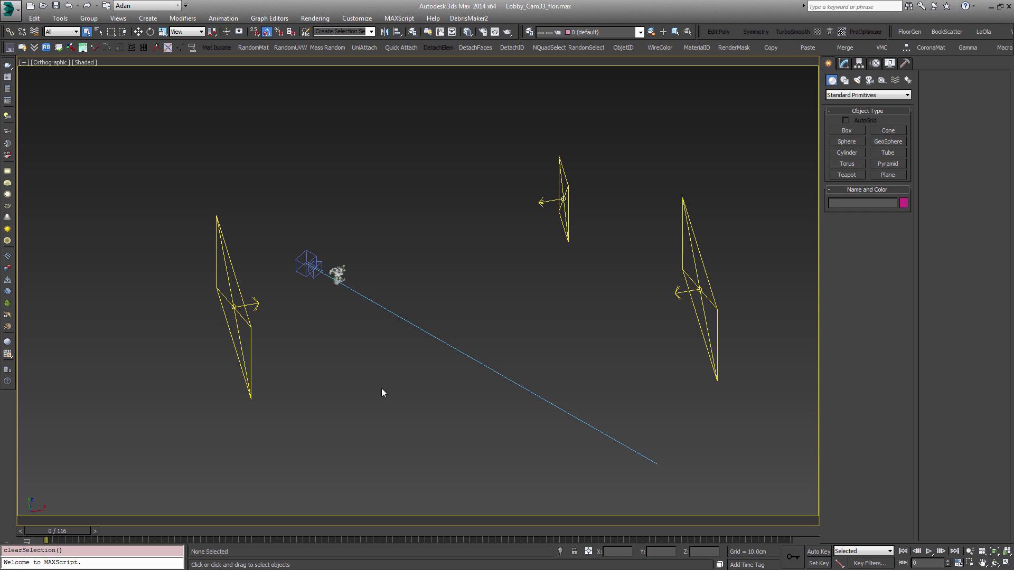
left_click(338, 272)
key("c")
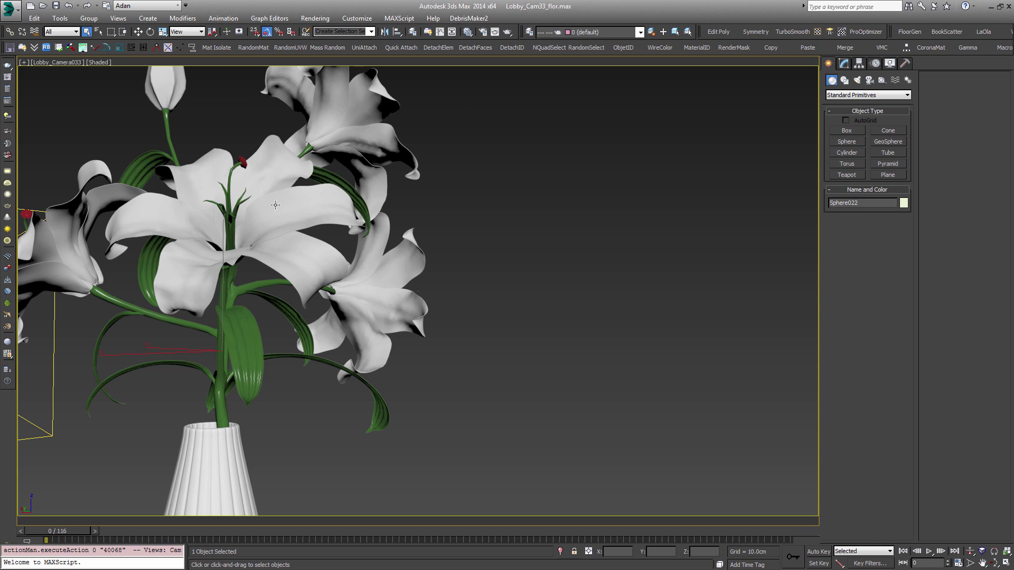
left_click(24, 439)
key("shift+q")
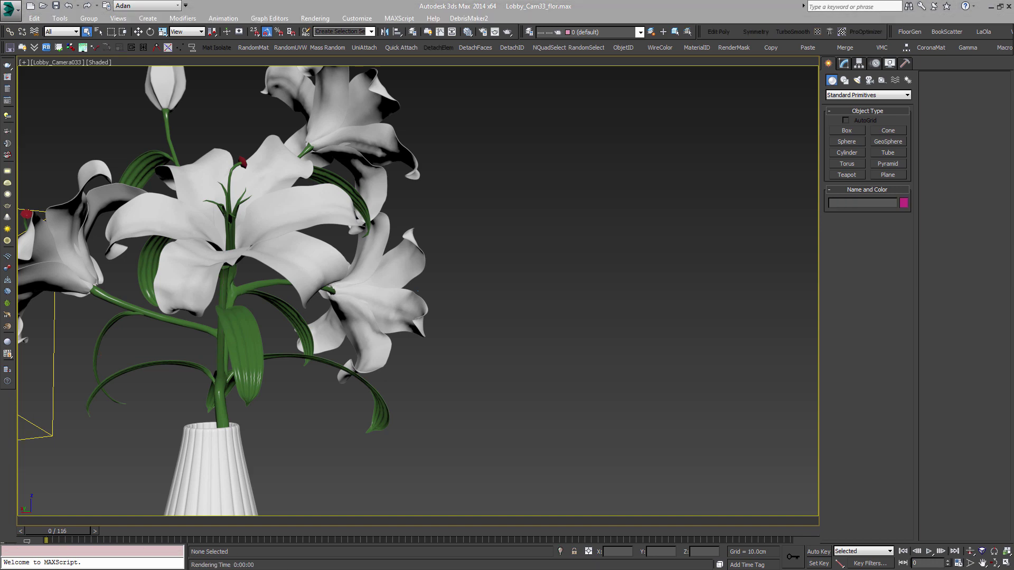
left_click(362, 261)
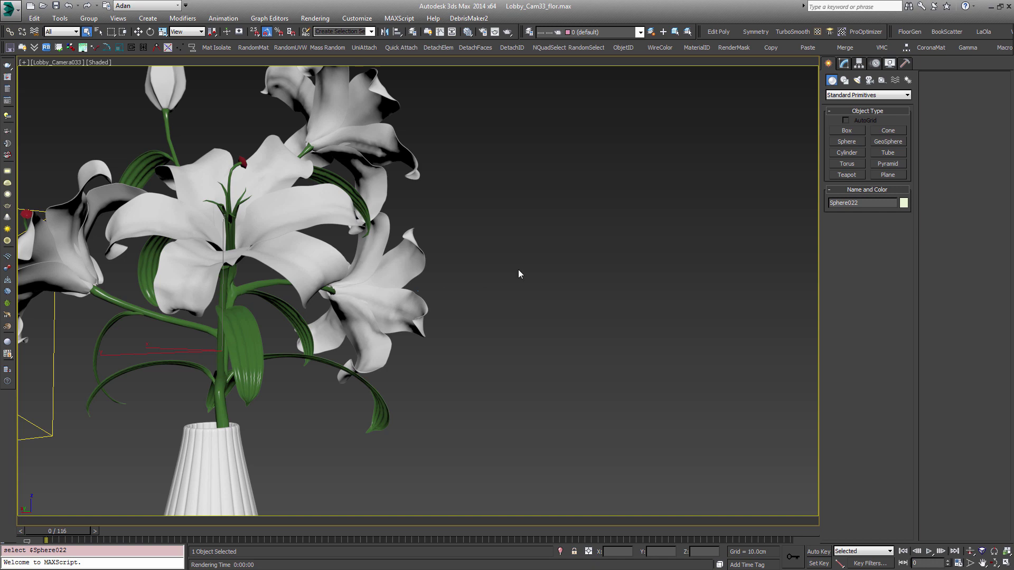
left_click(546, 260)
key("8")
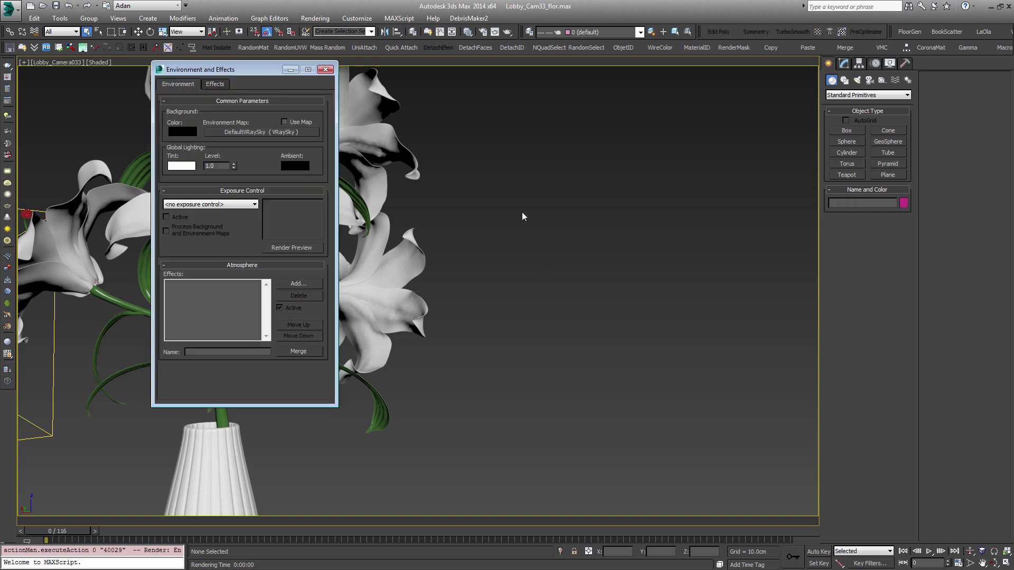
left_click_drag(265, 70, 773, 112)
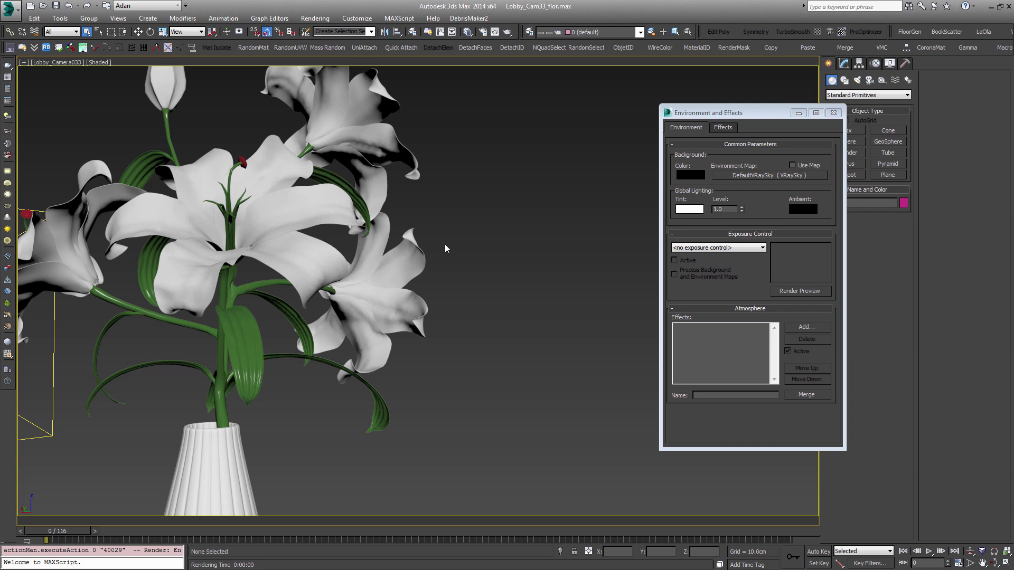
left_click(833, 113)
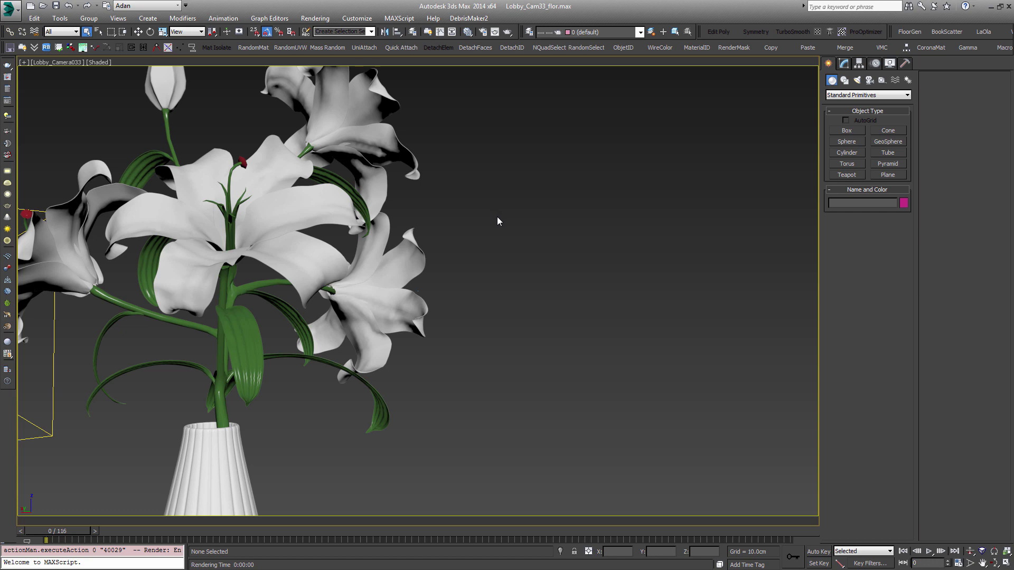
Select and deselect Sphere022 on the lily to inspect it.
left_click(370, 265)
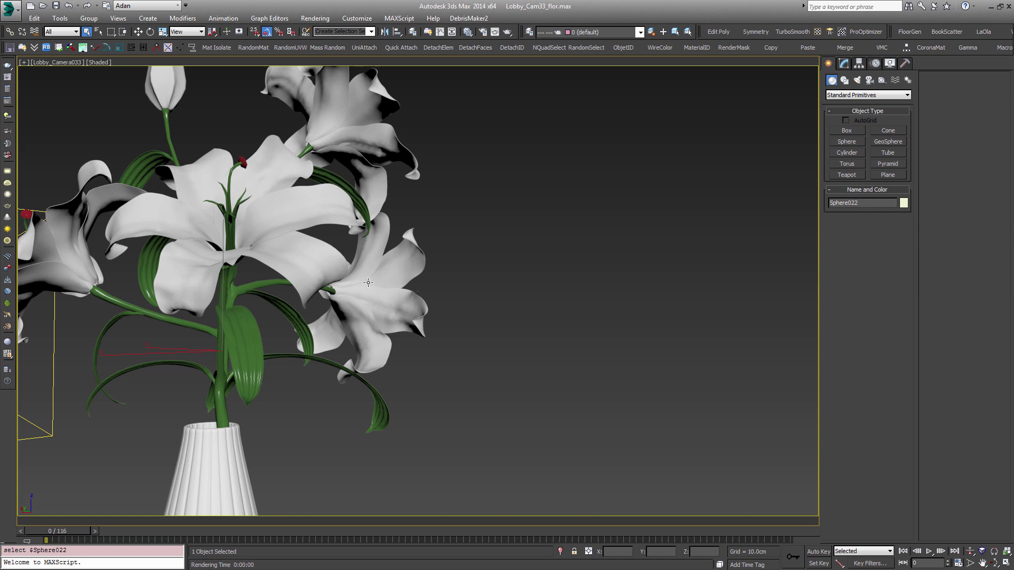
left_click(571, 275)
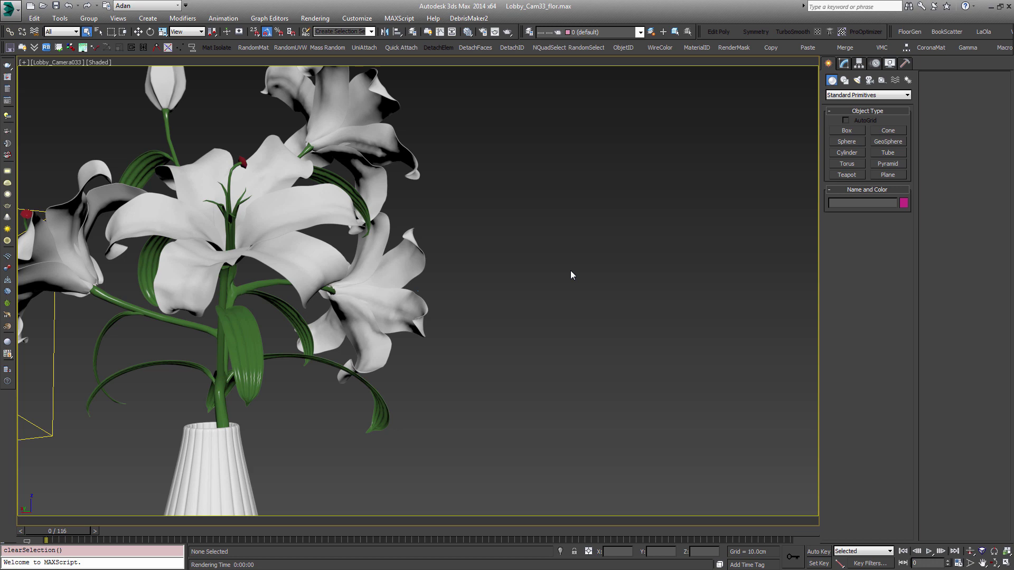
left_click(423, 289)
left_click(442, 230)
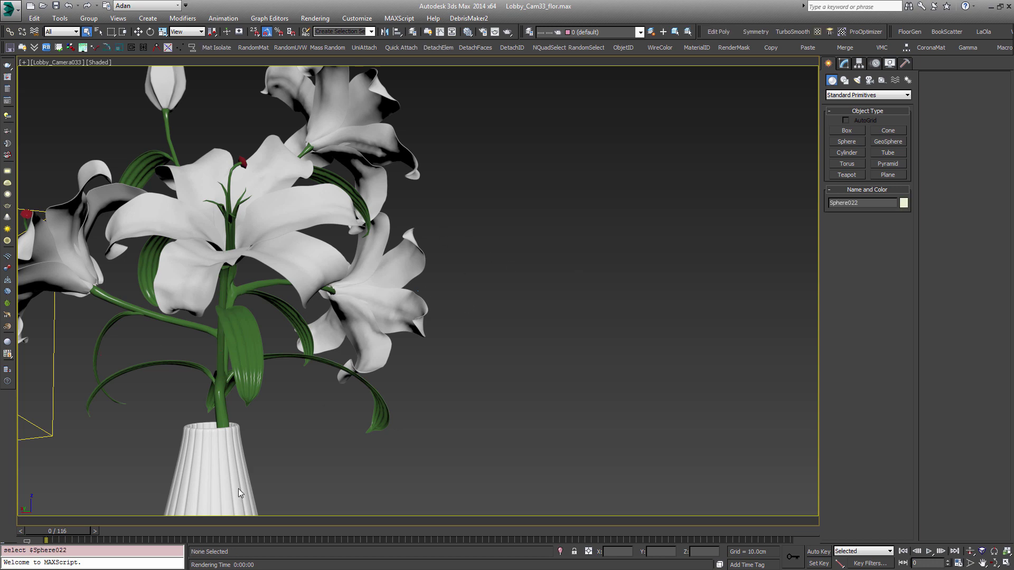
Scrub to frame 43, return to frame 0, and render the lily with V-Ray.
left_click_drag(169, 533, 325, 531)
key("Home")
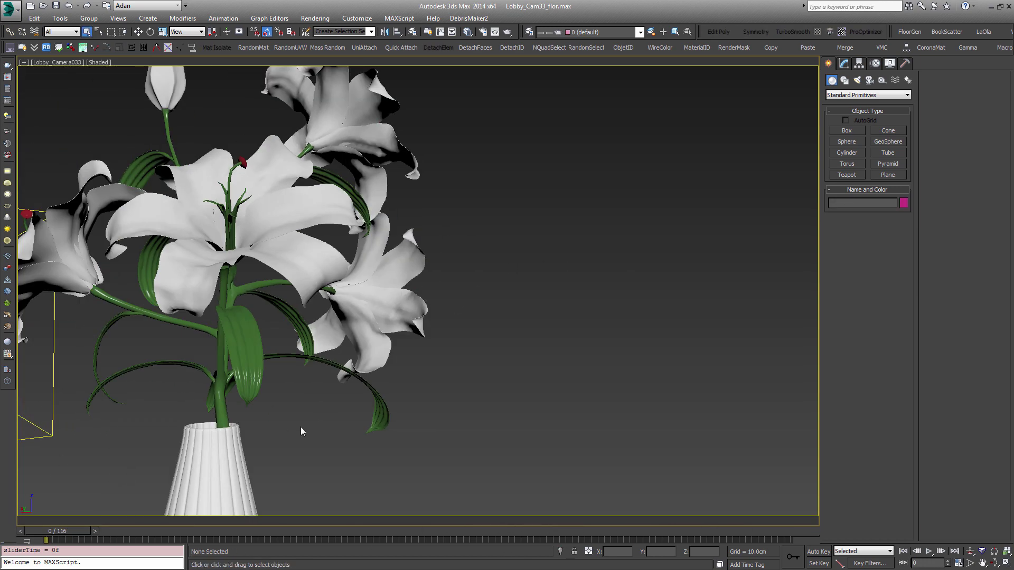
left_click(53, 403)
left_click(547, 306)
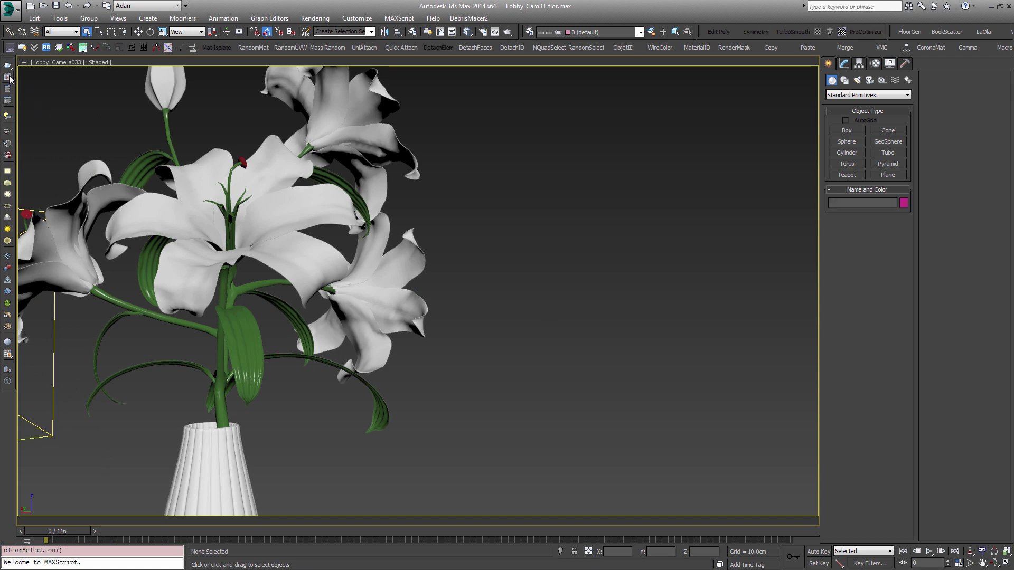
key("shift+q")
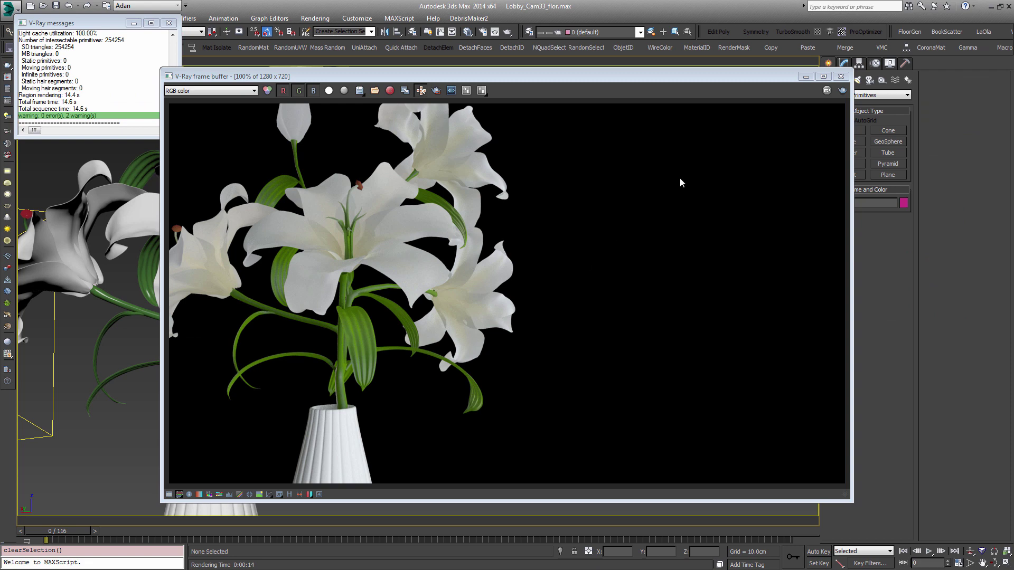
Close the V-Ray frame buffer and render messages windows.
left_click(841, 76)
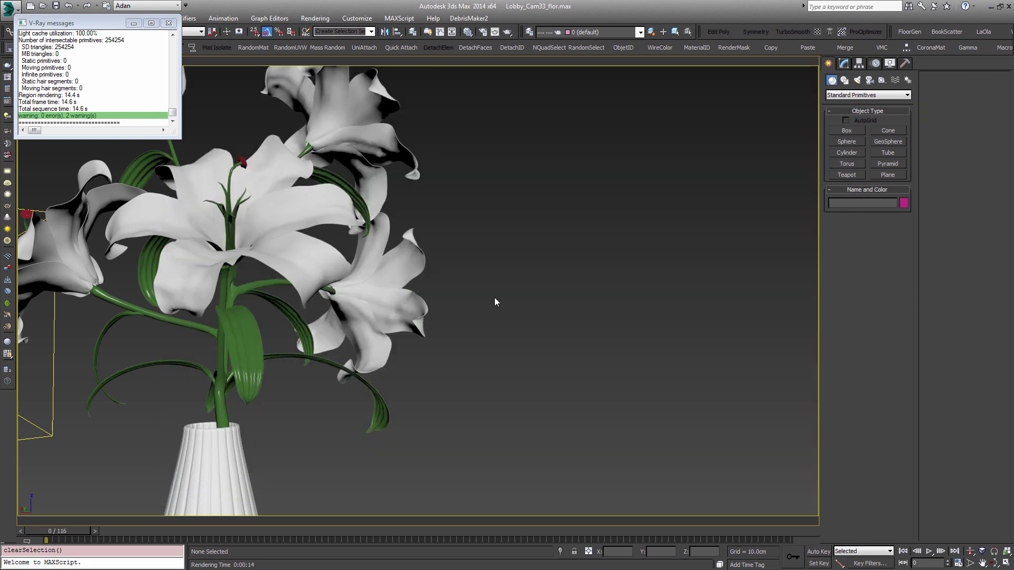
left_click(168, 23)
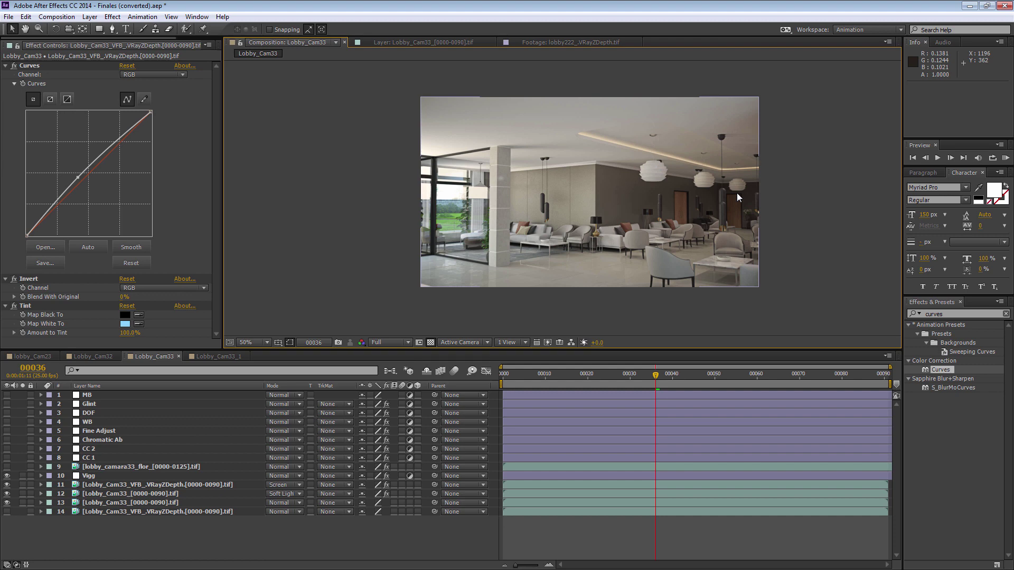
Select the lily layer, turn its visibility on, and move the time indicator to frame 21.
left_click(157, 467)
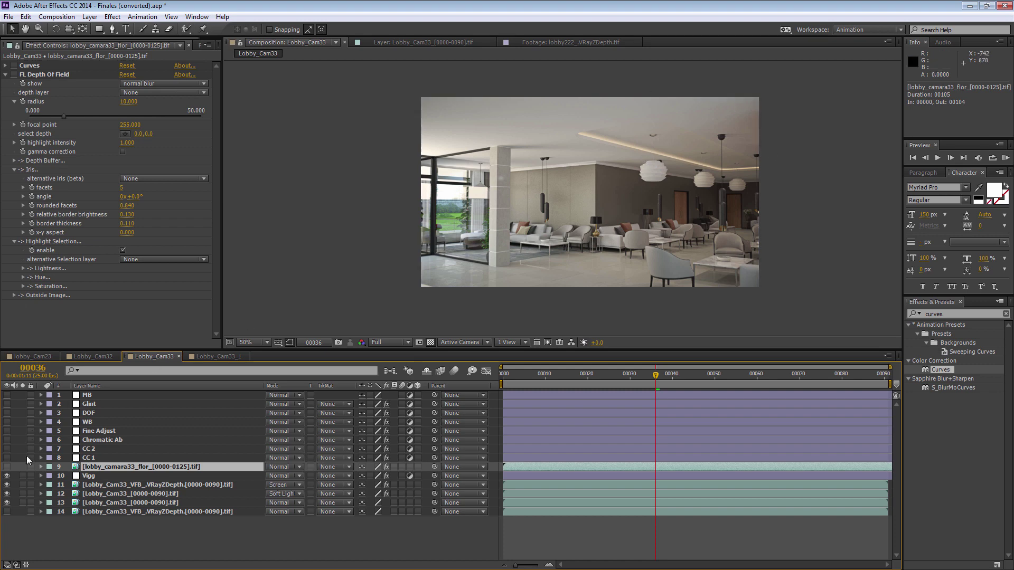
left_click_drag(643, 374, 590, 375)
left_click(7, 467)
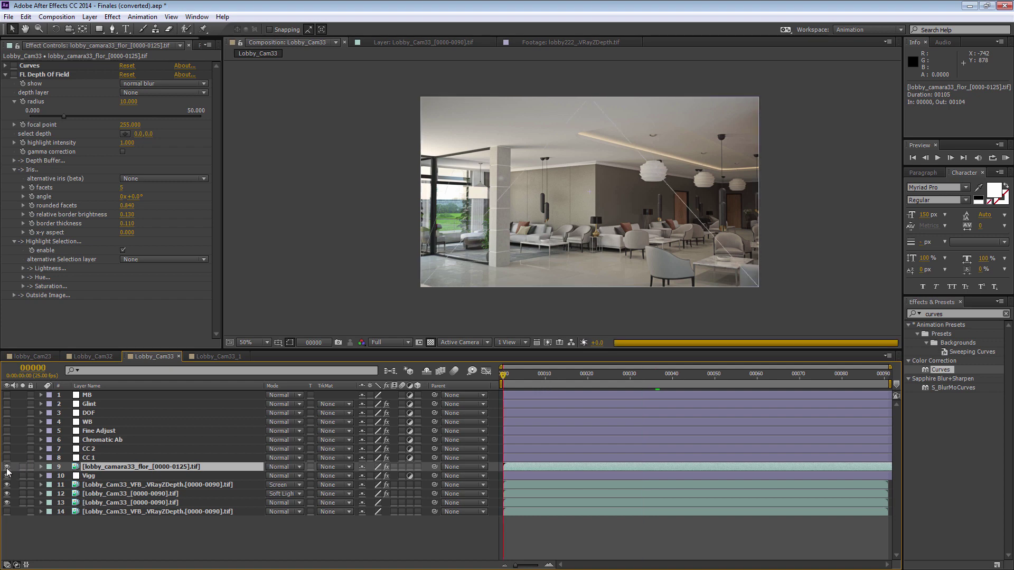
left_click(519, 375)
left_click_drag(519, 375, 592, 377)
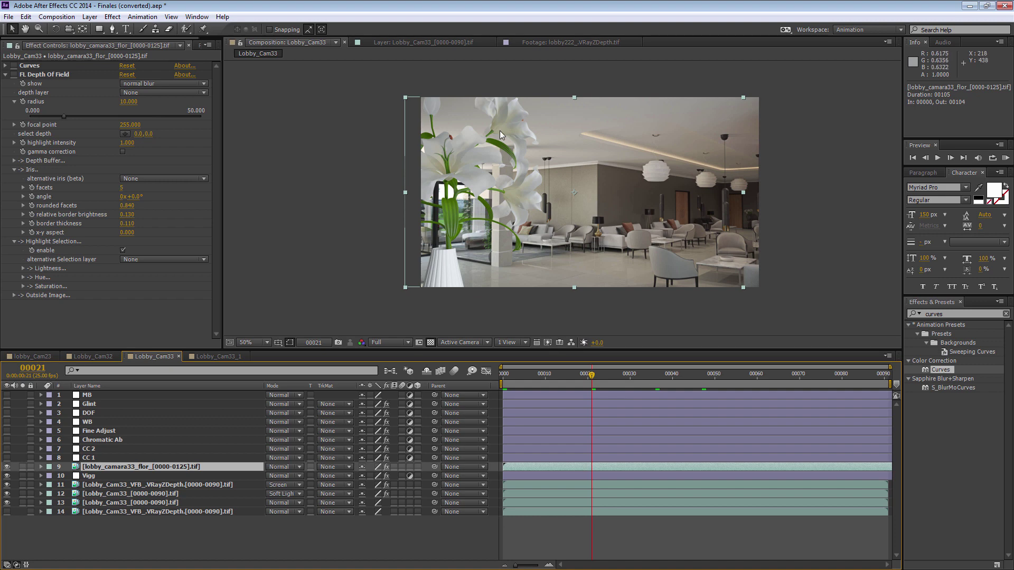
Check the view at 100% and back at 50%, then select the existing FL Depth Of Field effect.
key("period")
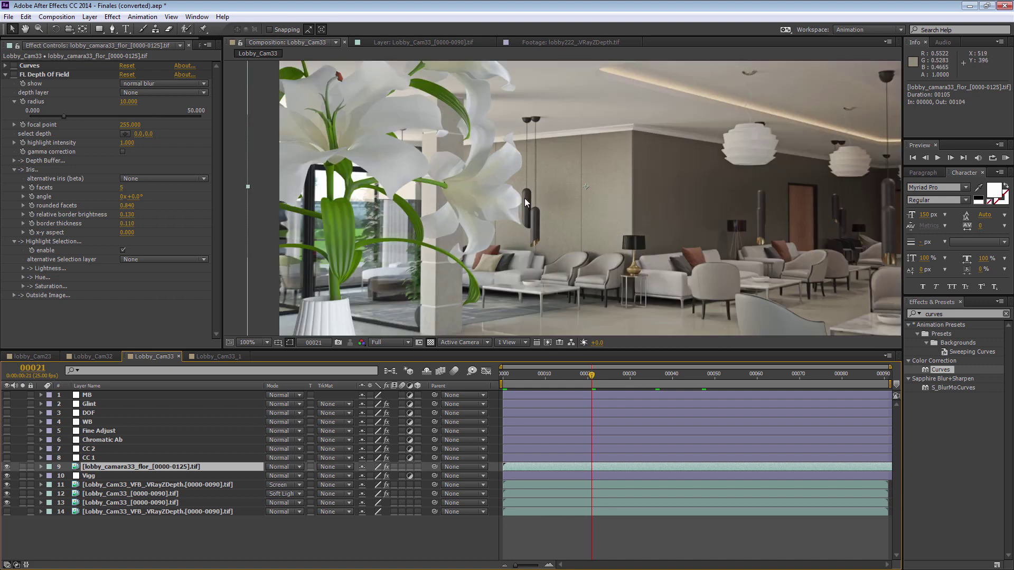
key("comma")
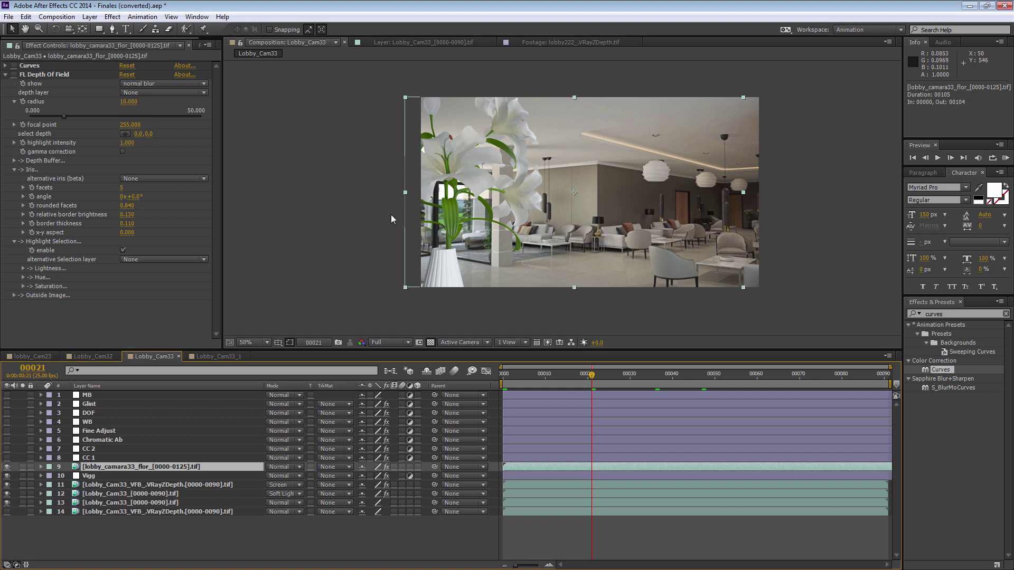
left_click(32, 75)
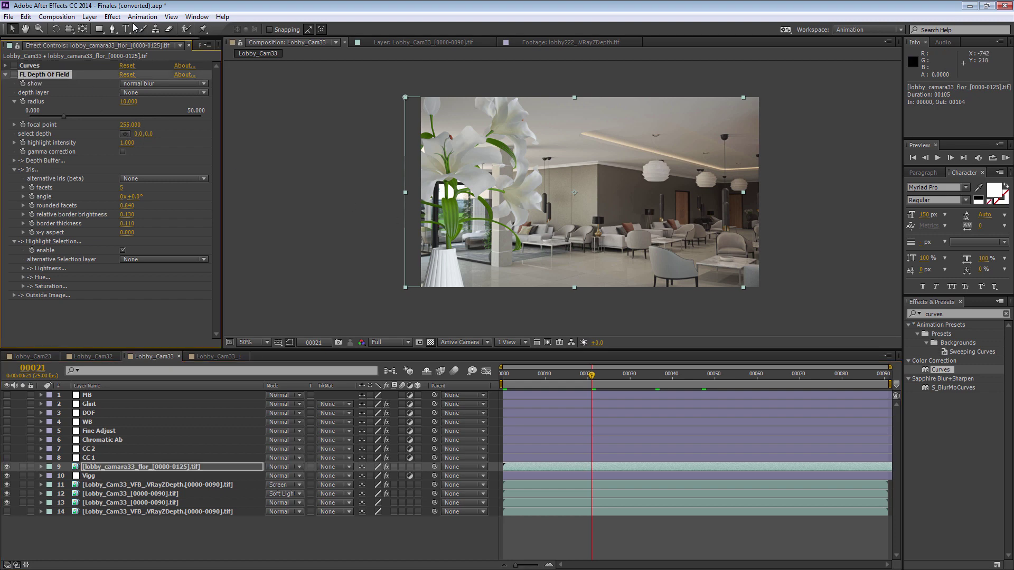
left_click(113, 17)
Add a second Frischluft FL Depth Of Field effect with a blur radius of 15.
mouse_move(37, 173)
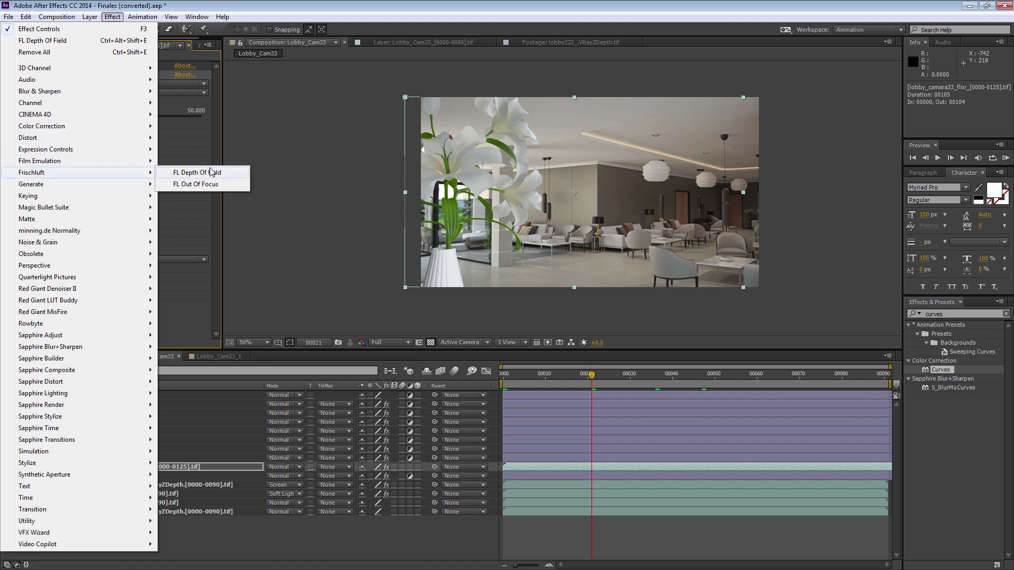
left_click(211, 173)
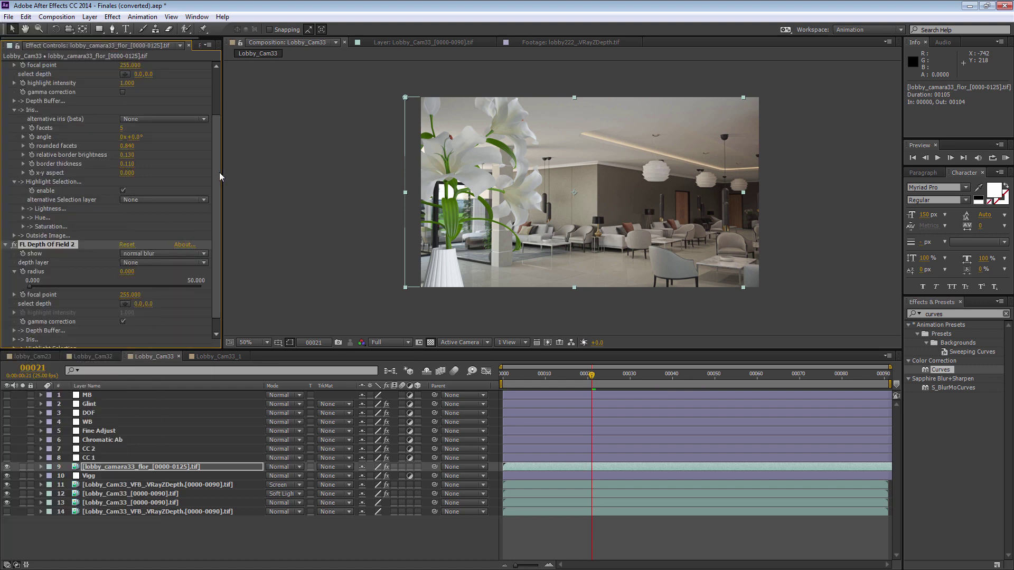
scroll(206, 191, "down", 1)
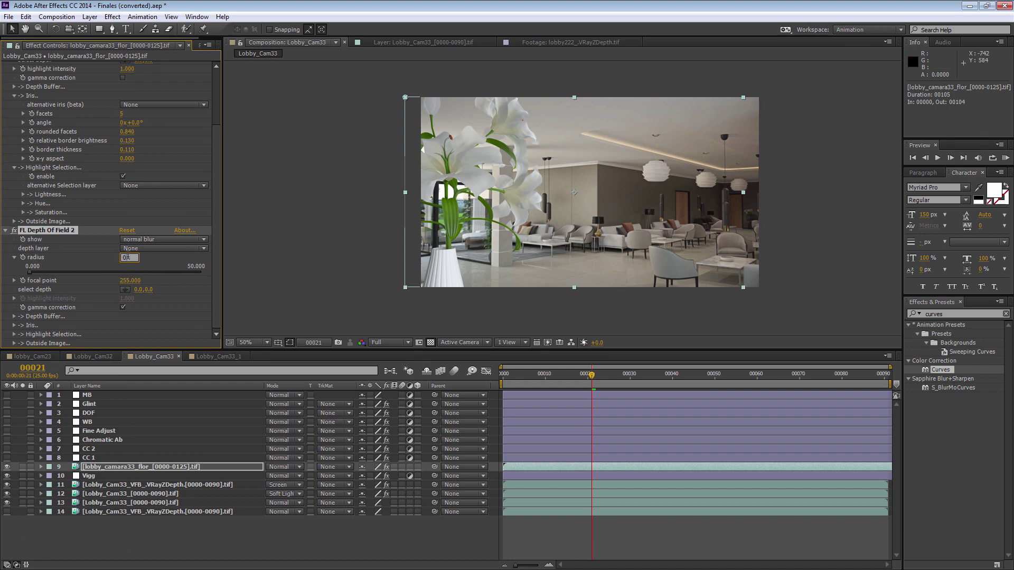
type("15")
key("Return")
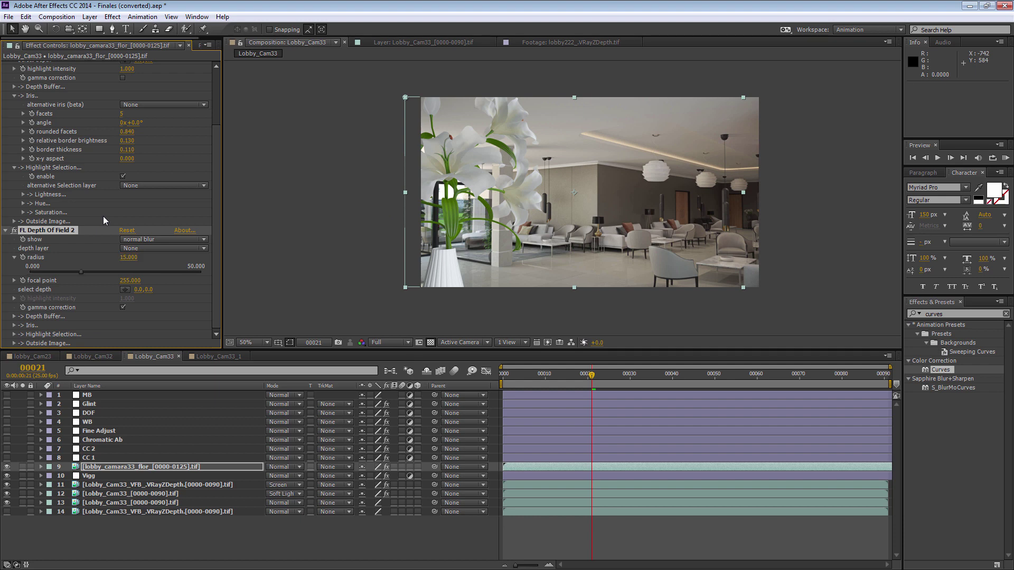
scroll(503, 233, "up", 2)
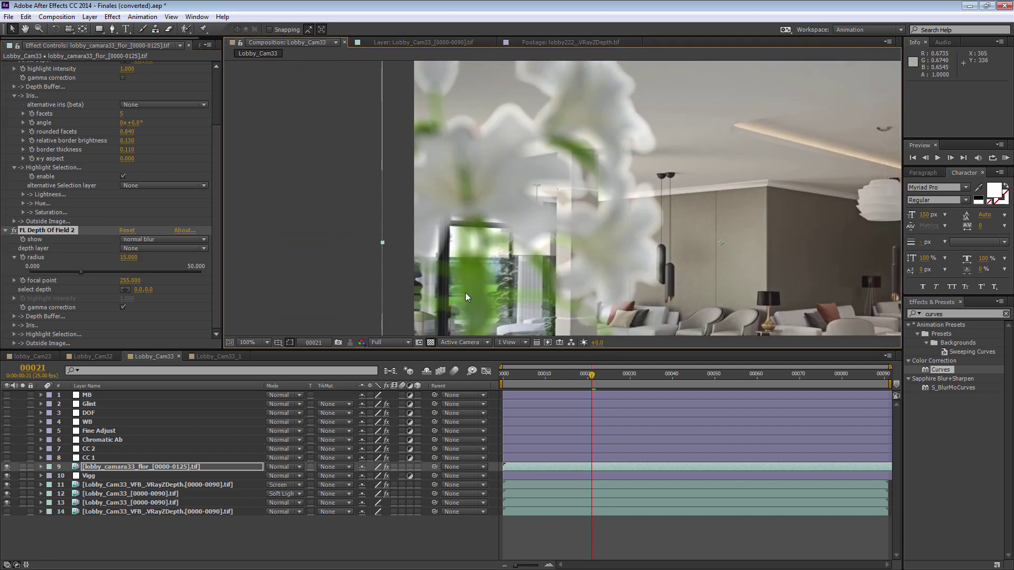
left_click(123, 307)
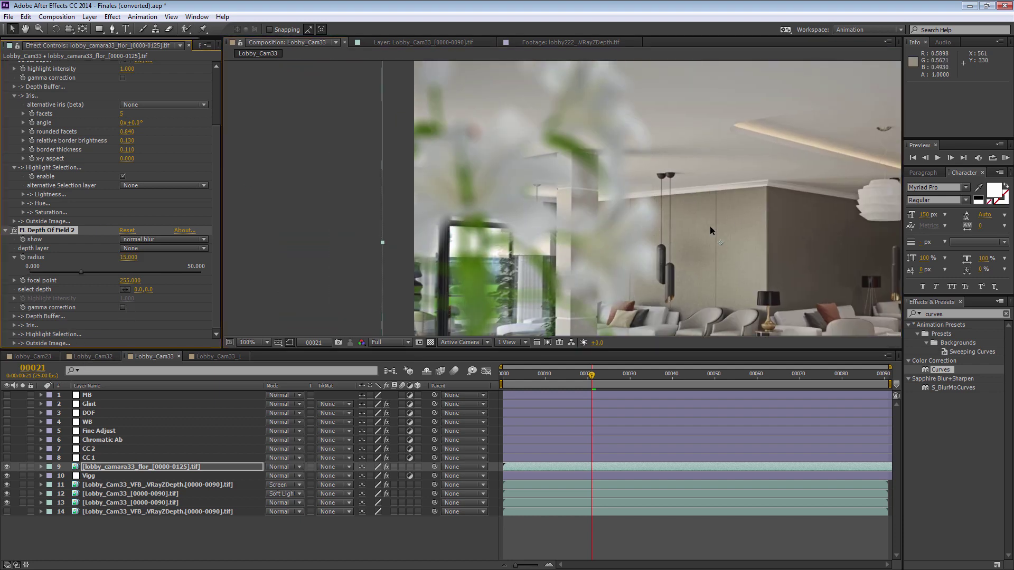
Preview the iris as a five-facet shape with 0.710 rounding, then switch Show back to normal blur.
left_click(135, 240)
left_click(218, 261)
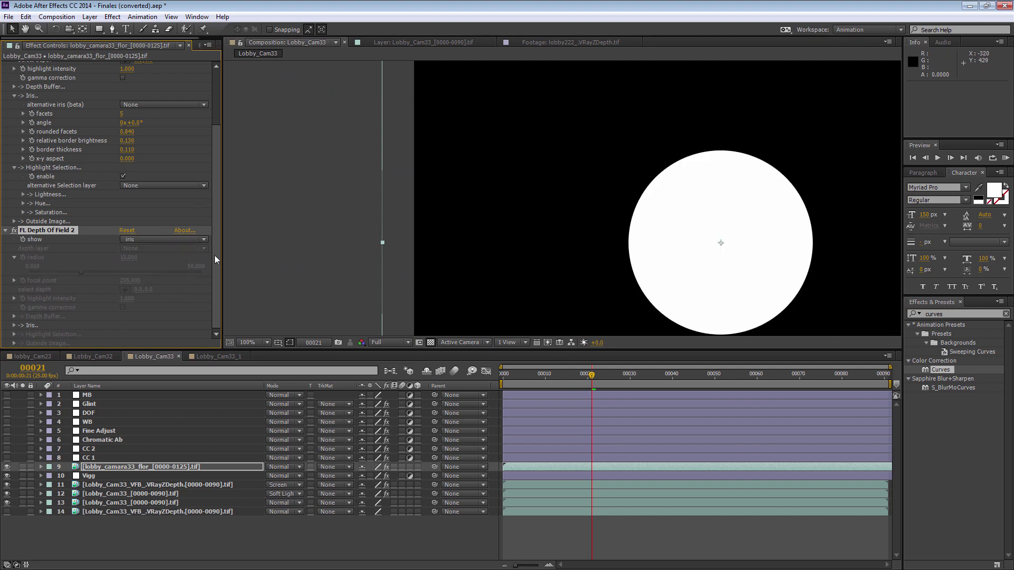
left_click(8, 326)
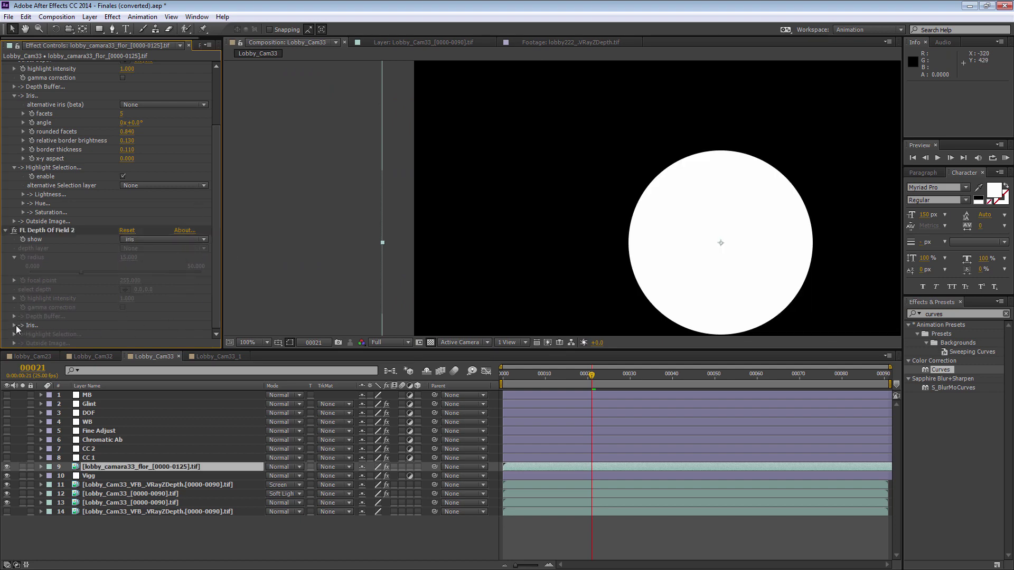
left_click(15, 325)
scroll(180, 278, "down", 3)
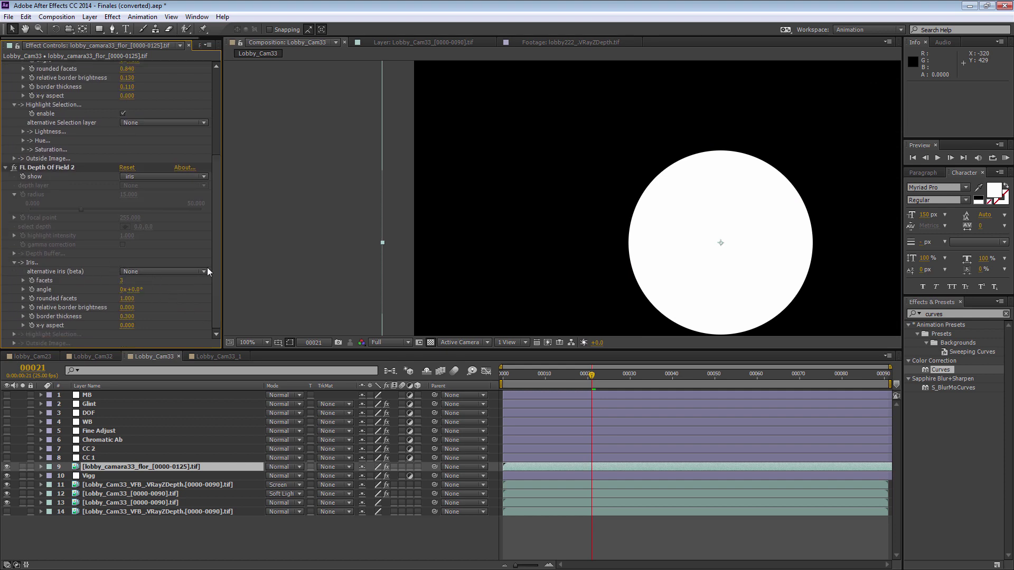
left_click(121, 281)
key("Return")
mouse_move(127, 298)
left_mouse_down()
mouse_move(117, 299)
mouse_move(120, 311)
mouse_move(133, 307)
mouse_move(115, 316)
mouse_move(124, 306)
left_mouse_up()
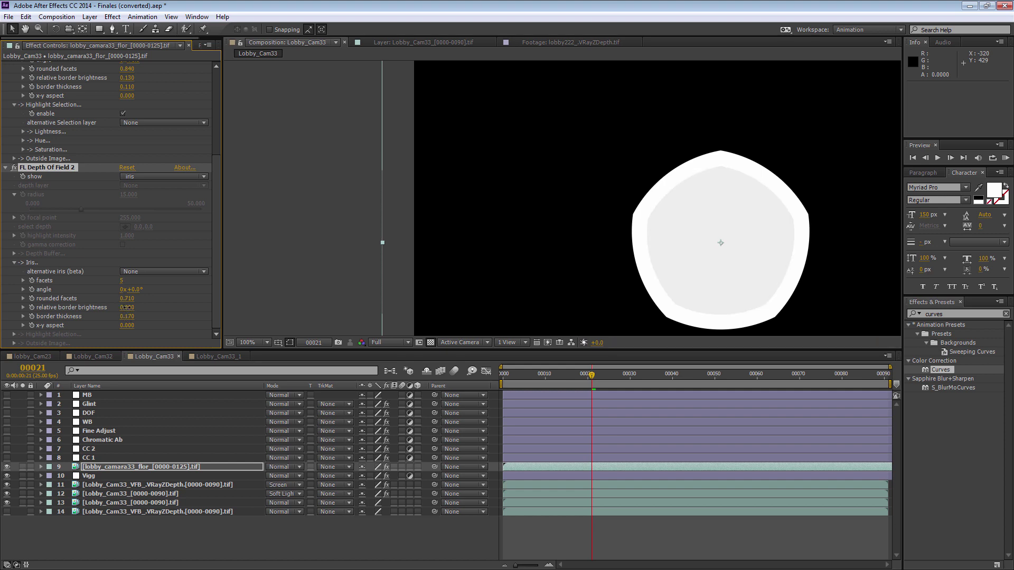
left_click(144, 176)
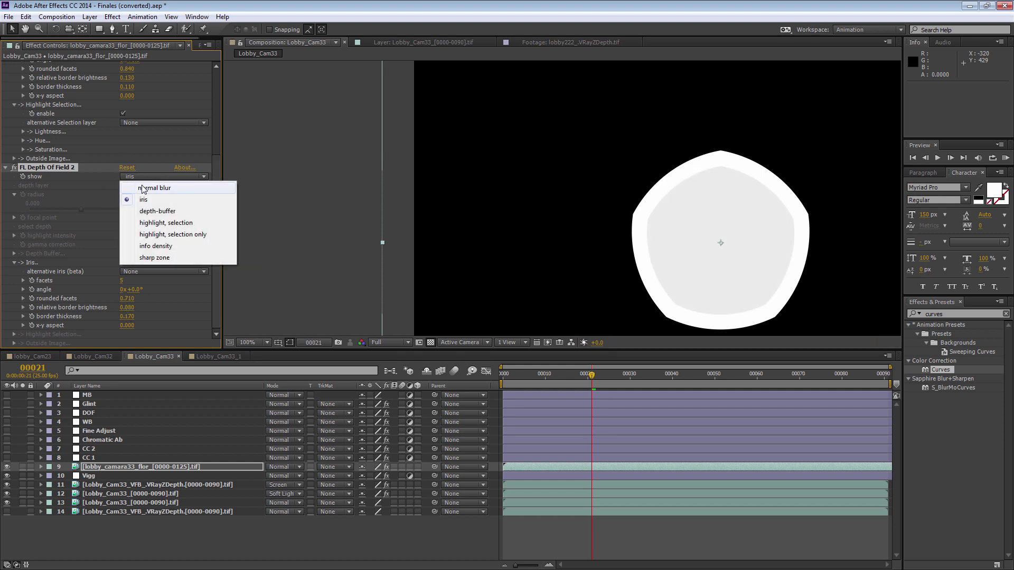
left_click(143, 188)
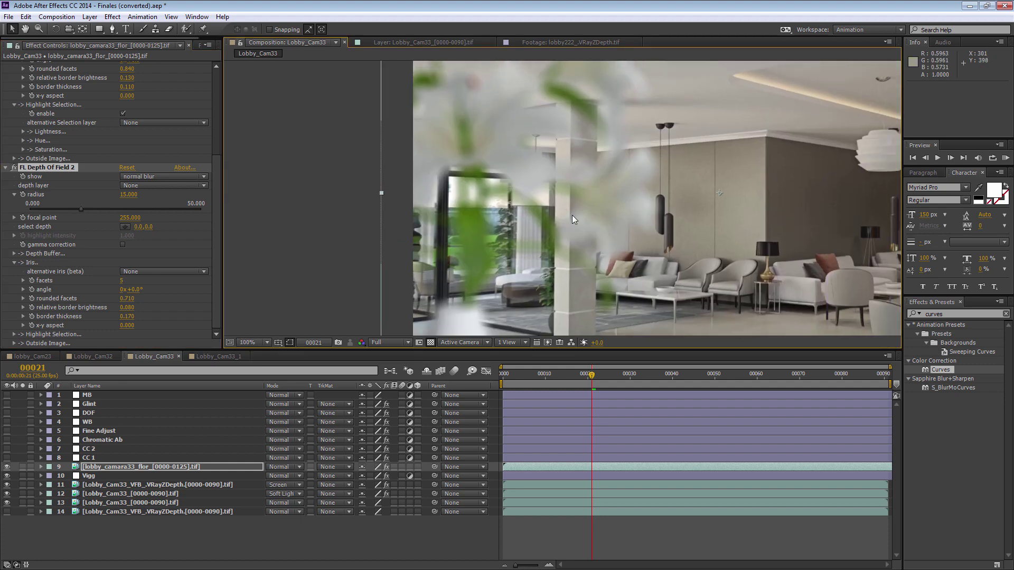
scroll(572, 214, "down", 2)
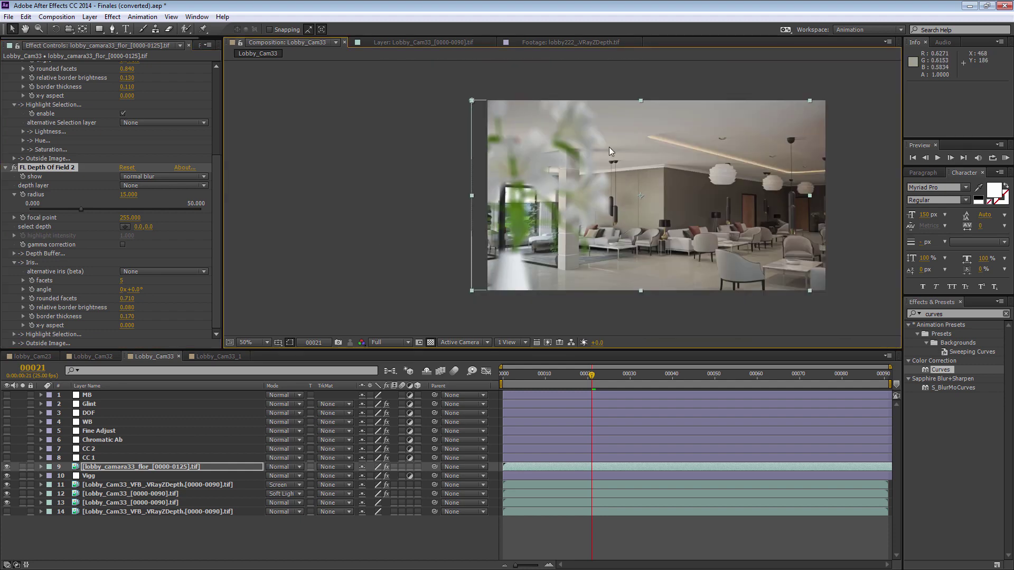
Hide the lily layer and create Adjustment Layer 10 above the upper Z-depth render layer.
left_click(7, 466)
left_click(115, 485)
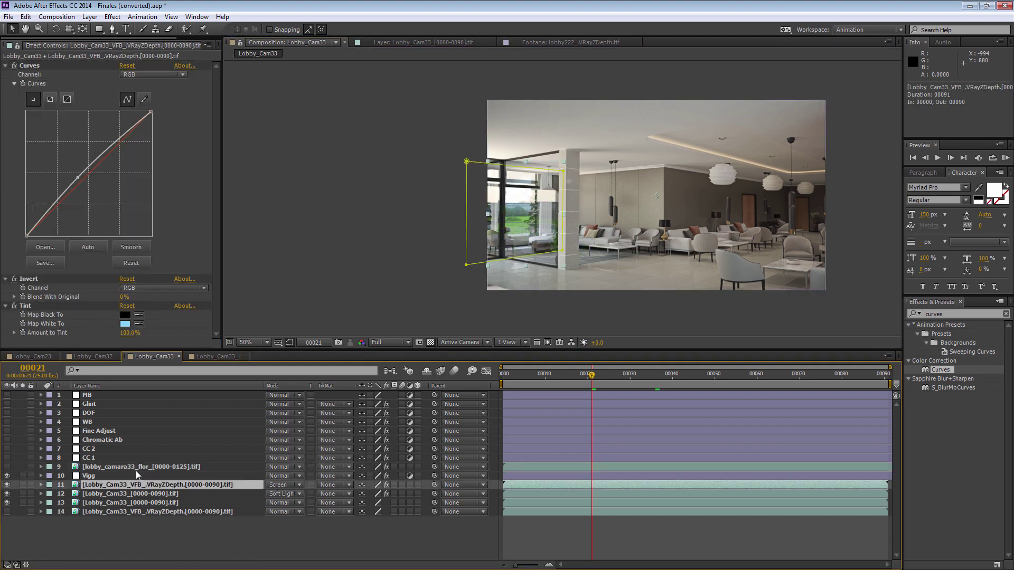
left_click(584, 323)
left_click(7, 476)
left_click(132, 485)
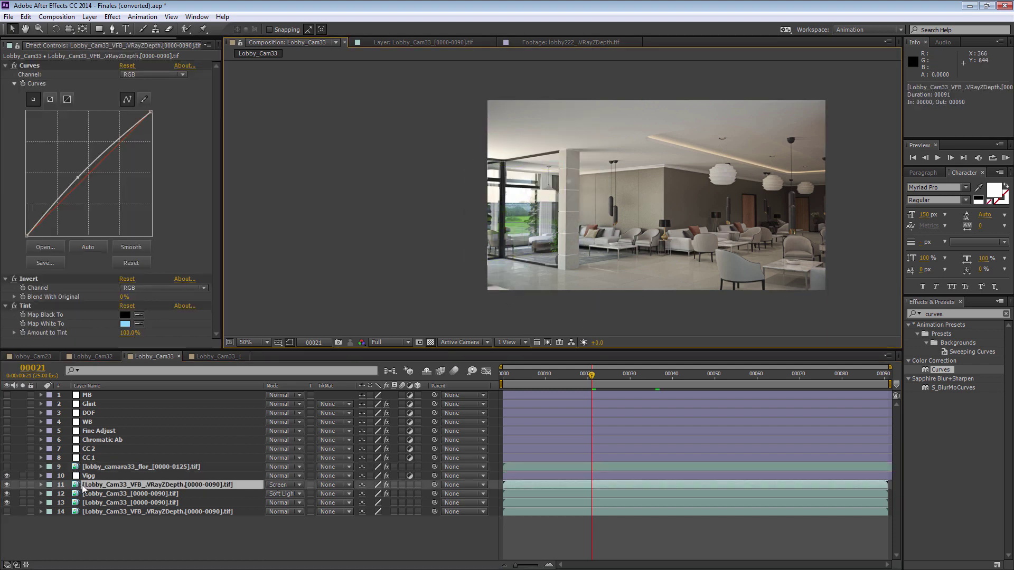
key("ctrl+alt+y")
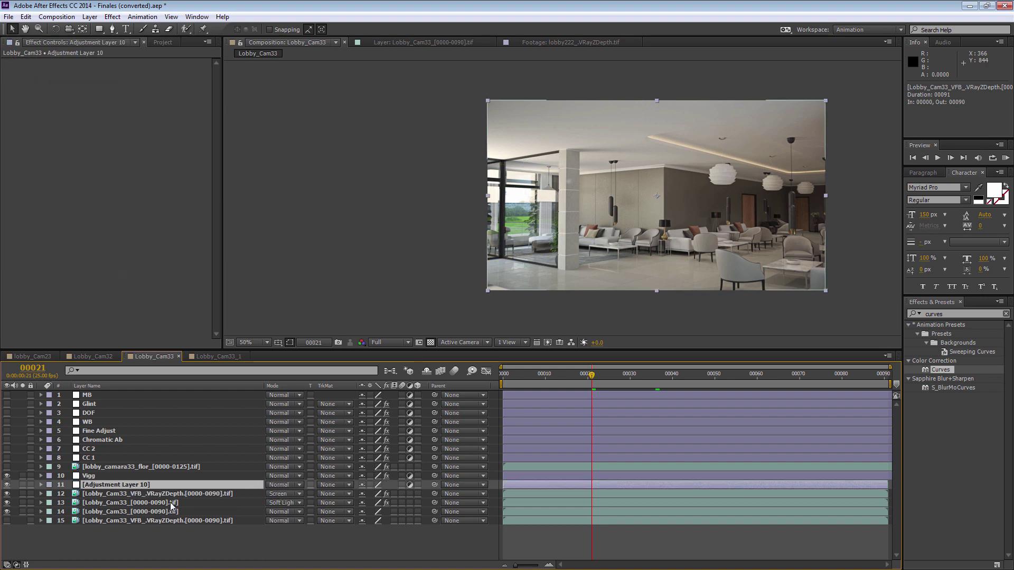
Apply Frischluft FL Depth Of Field to the new adjustment layer.
left_click(93, 18)
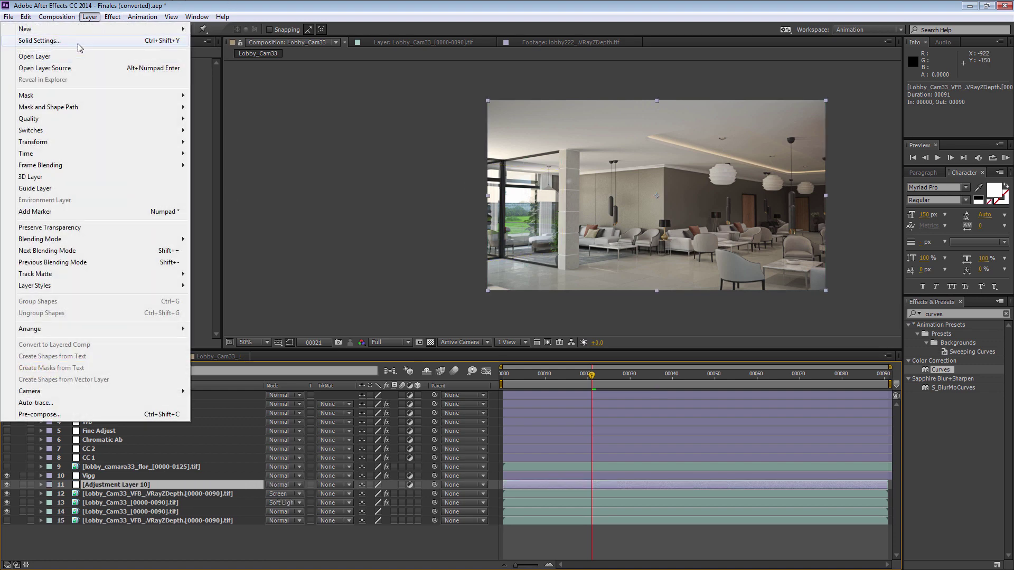
mouse_move(113, 16)
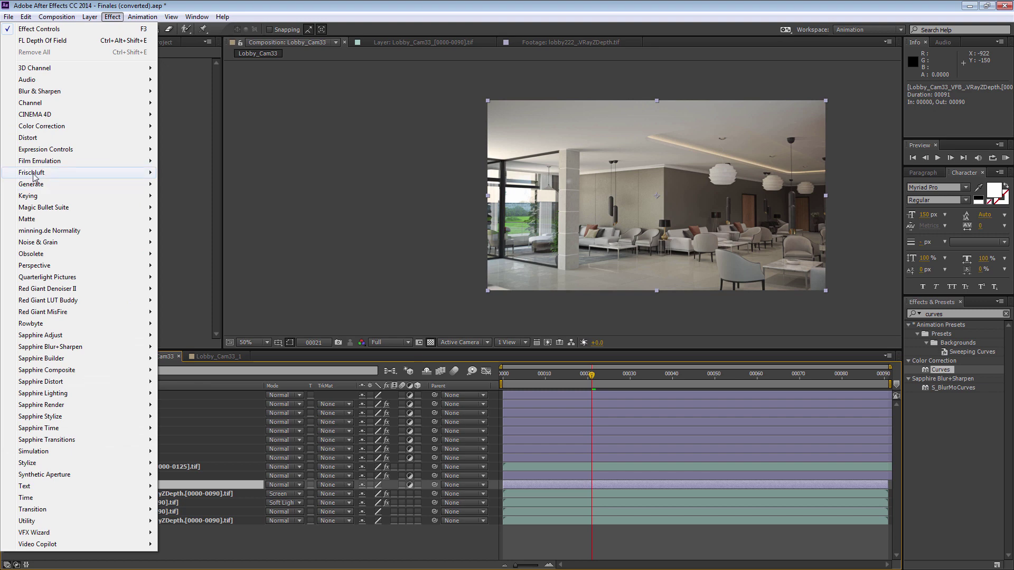
mouse_move(46, 178)
left_click(201, 172)
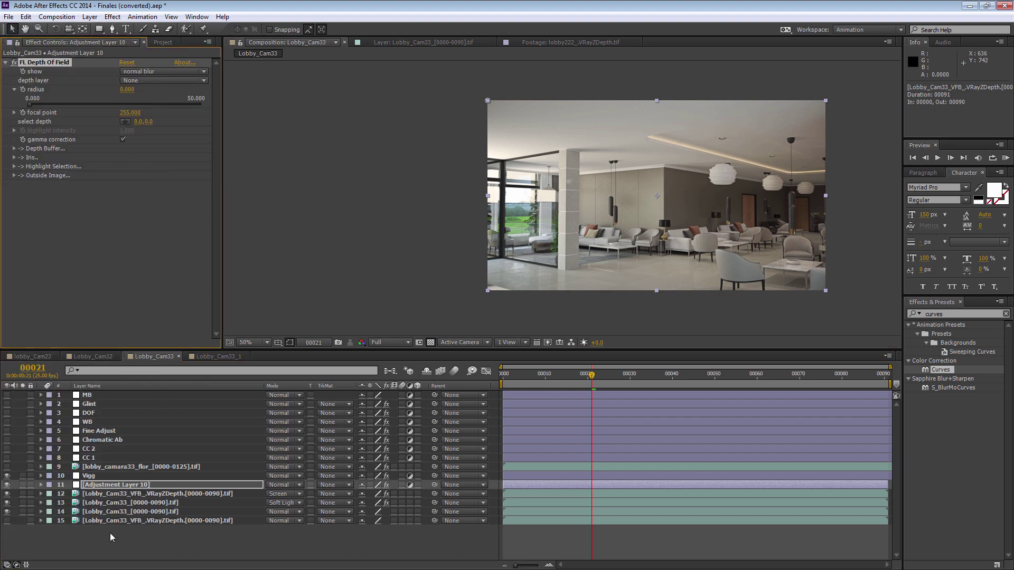
Use layer 15 Z-depth as the depth layer, sample the focus point (239), and set radius 2.
left_click(141, 80)
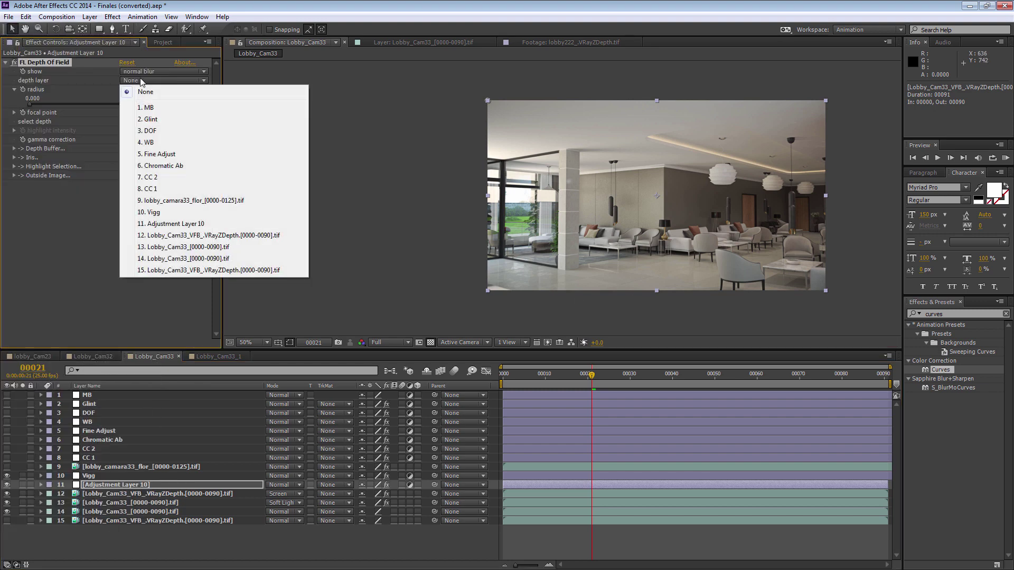
left_click(191, 270)
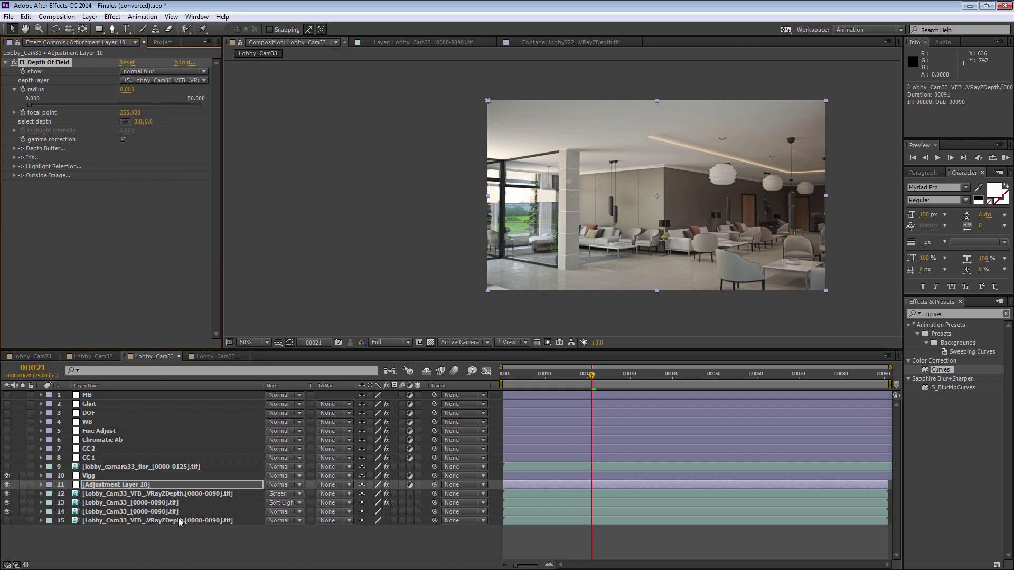
key("period")
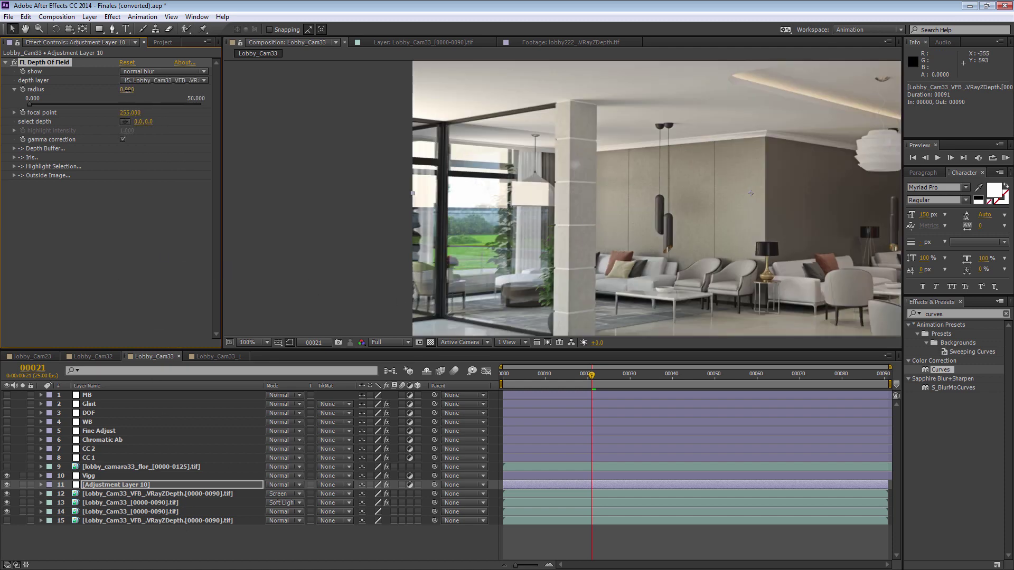
left_click(127, 90)
type("15")
key("Return")
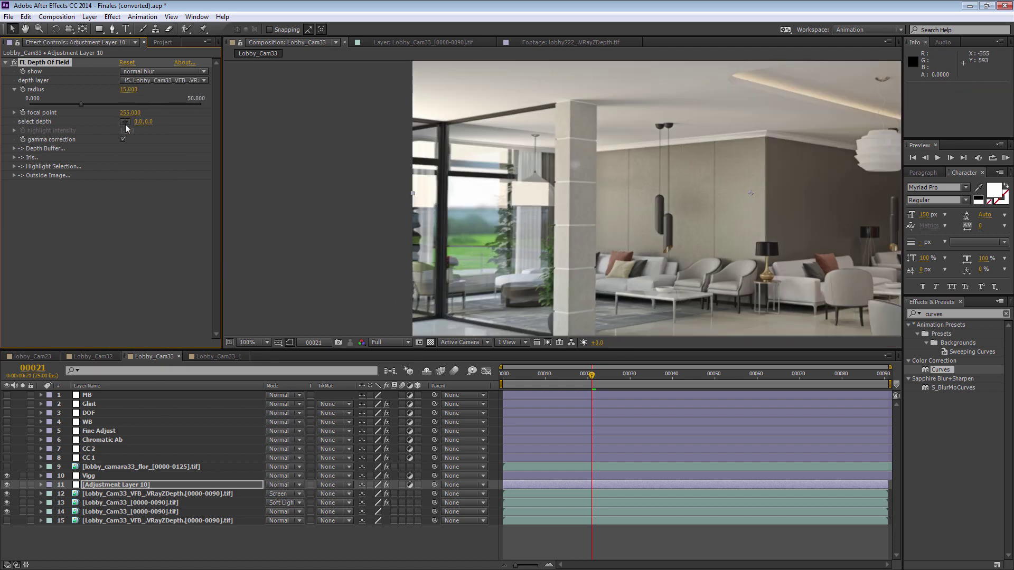
left_click(125, 121)
left_click(654, 283)
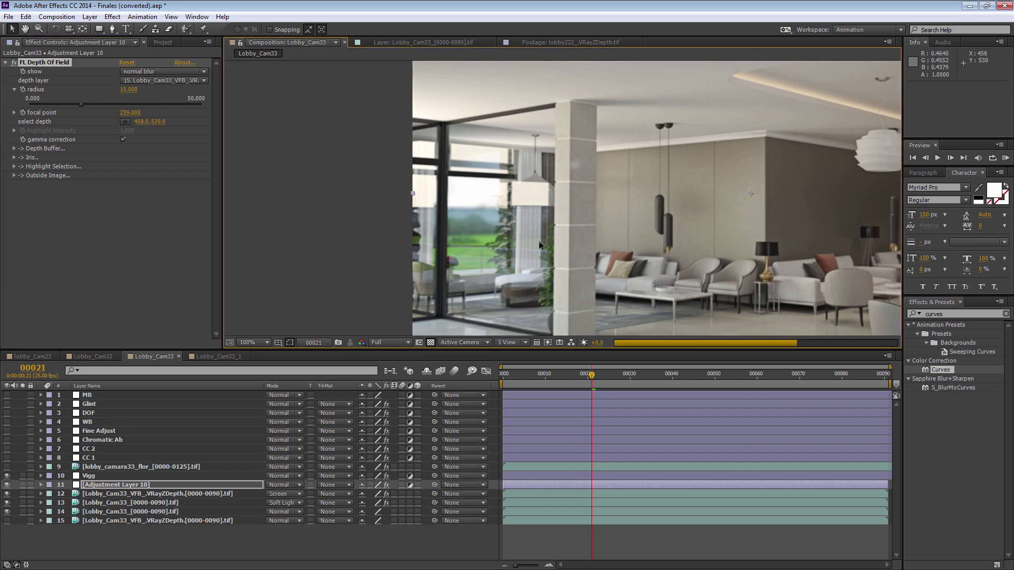
left_click_drag(121, 90, 114, 91)
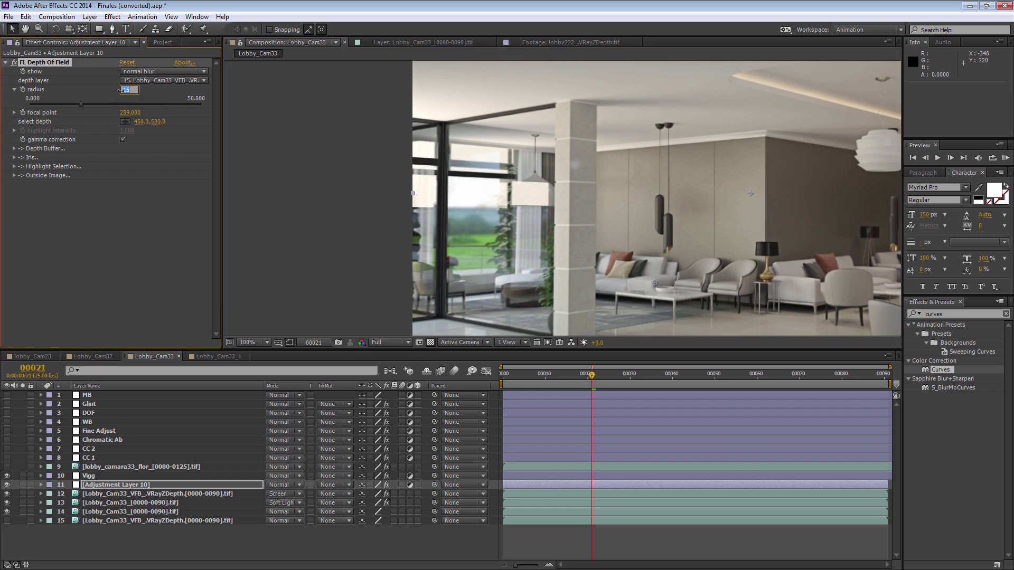
Inspect the depth blur at 200%, then show the blurred foreground lily layer and select it.
key("period")
mouse_move(495, 240)
left_mouse_down()
mouse_move(506, 162)
mouse_move(520, 185)
left_mouse_up()
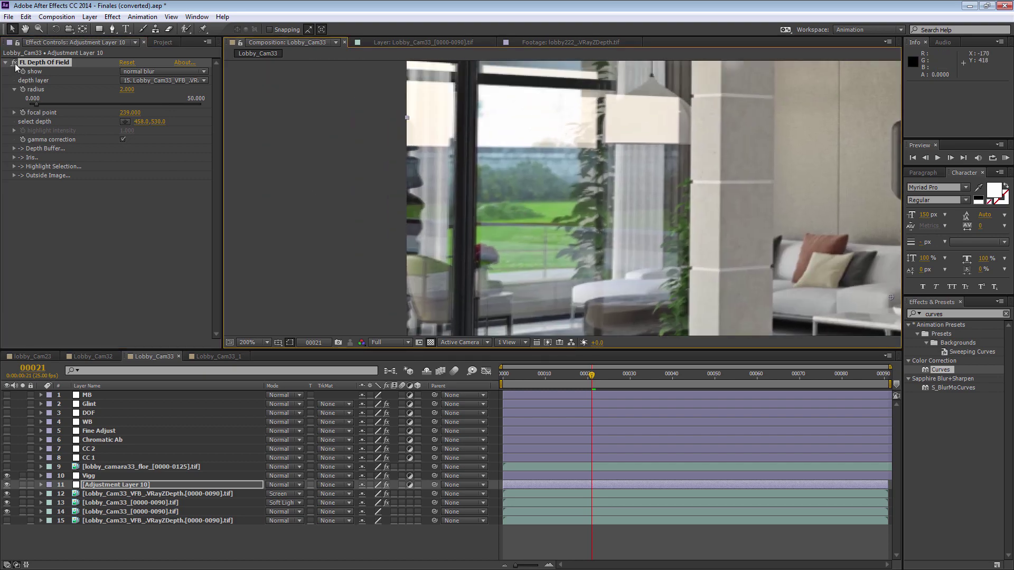
key("comma")
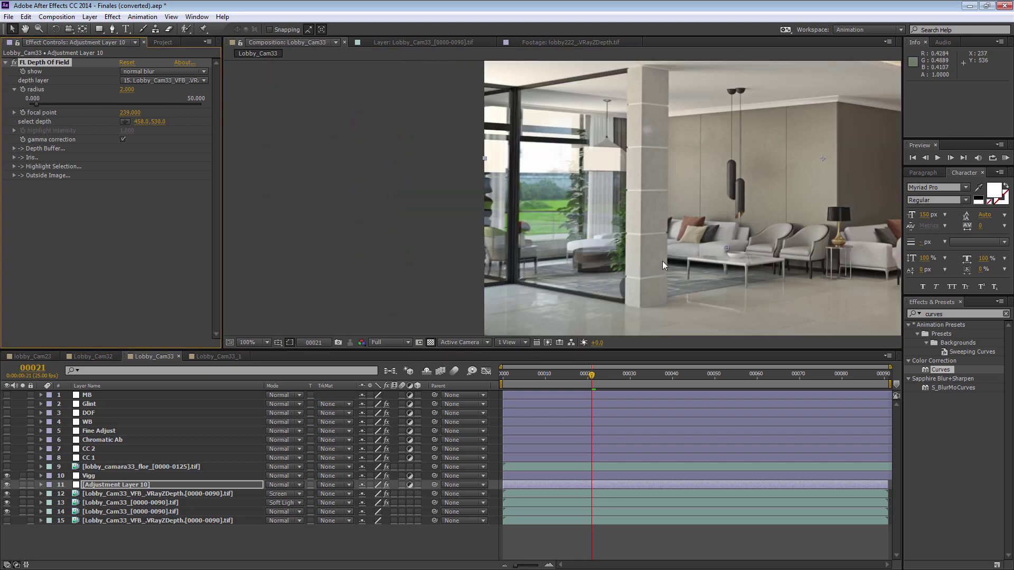
scroll(596, 255, "down", 1)
scroll(596, 254, "up", 1)
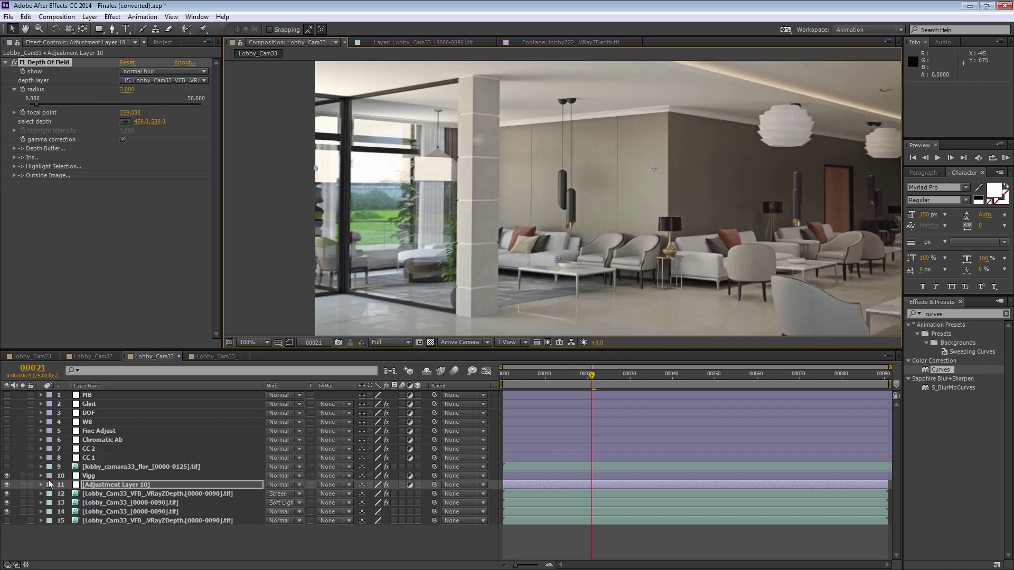
scroll(608, 219, "down", 1)
scroll(592, 210, "up", 1)
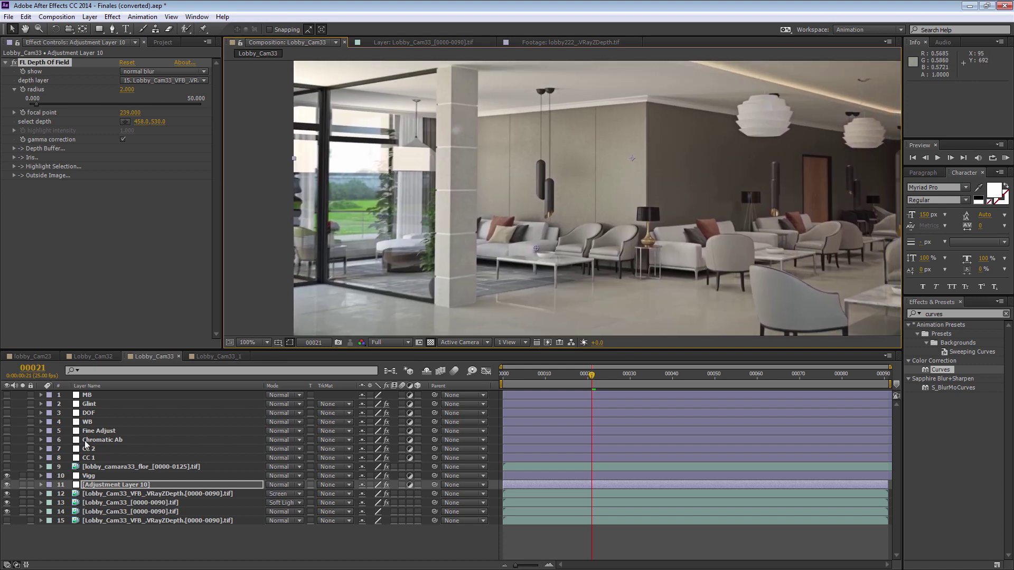
left_click(7, 467)
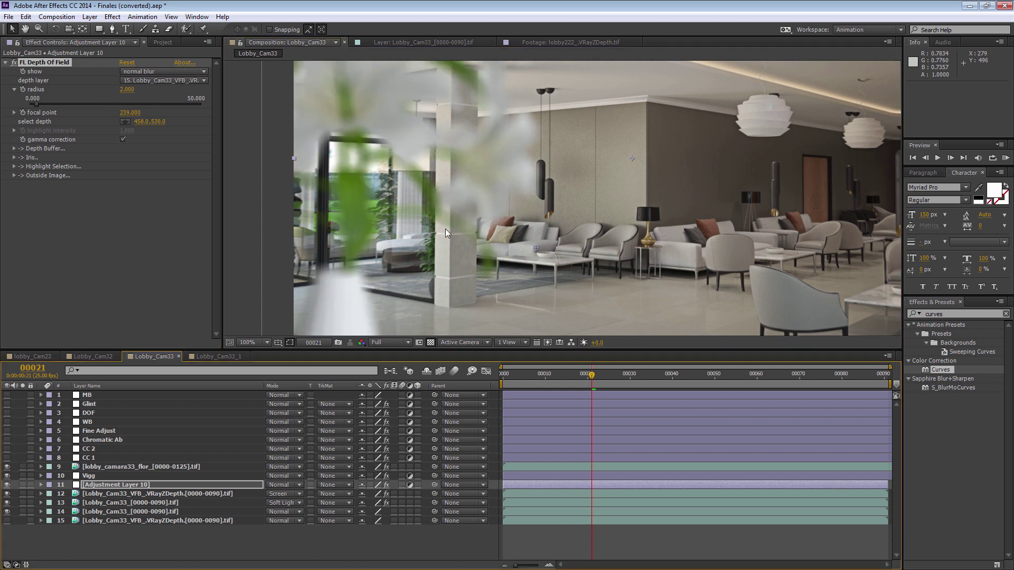
scroll(414, 248, "down", 2)
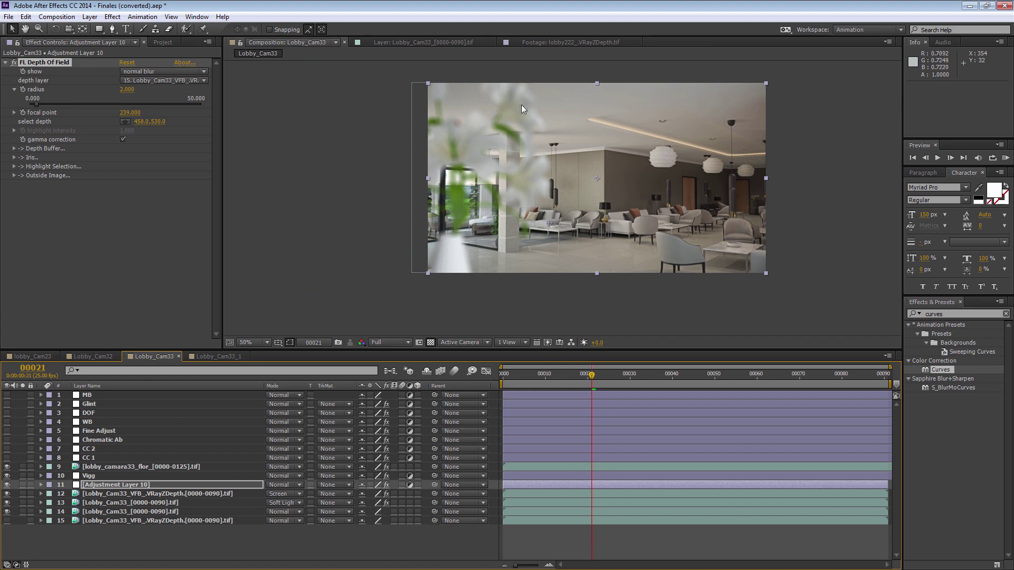
key("slash")
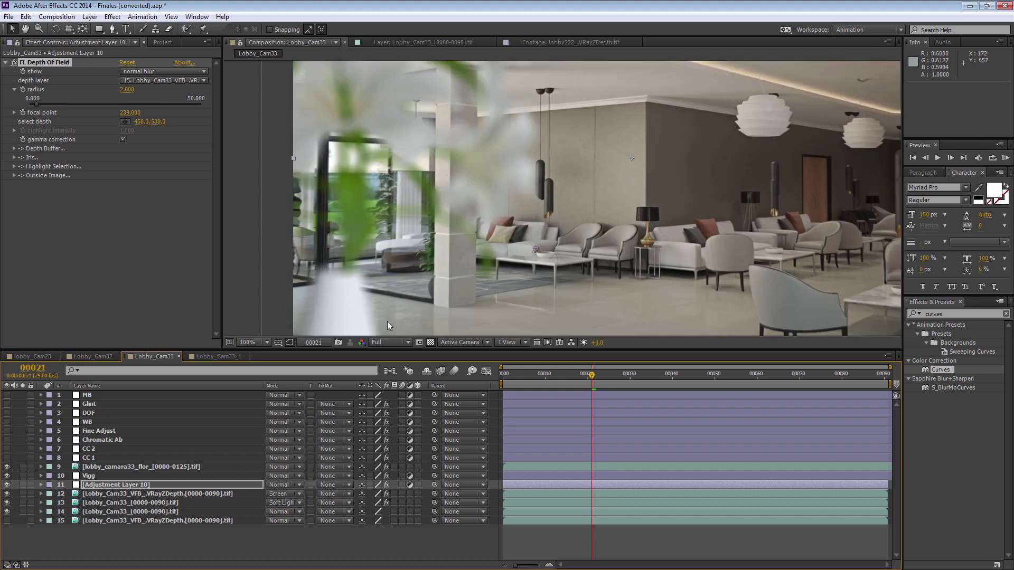
left_click(397, 140)
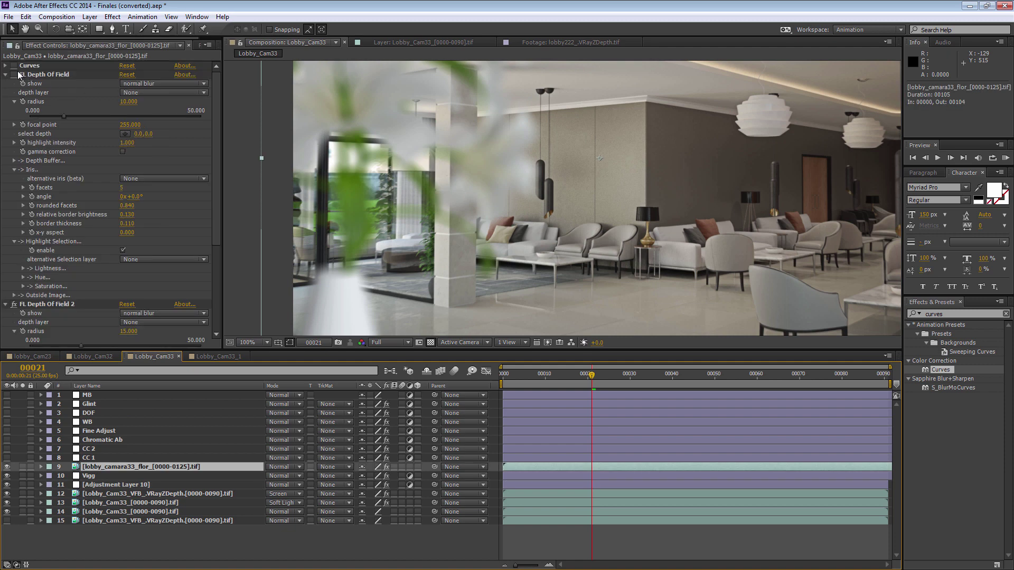
Disable the lily layer's depth of field and darken it with its Curves effect.
left_click(14, 74)
left_click(15, 66)
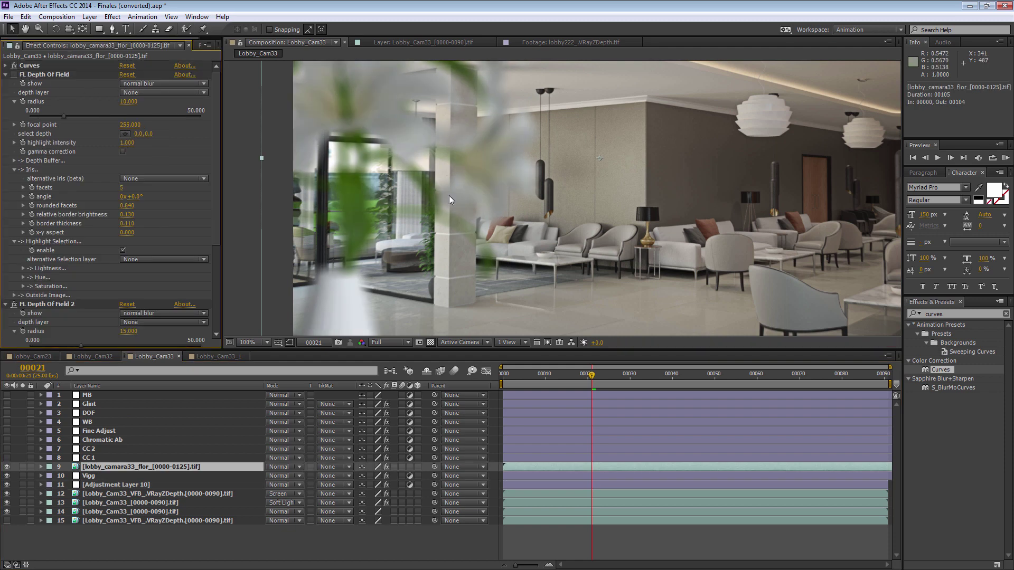
left_click(5, 65)
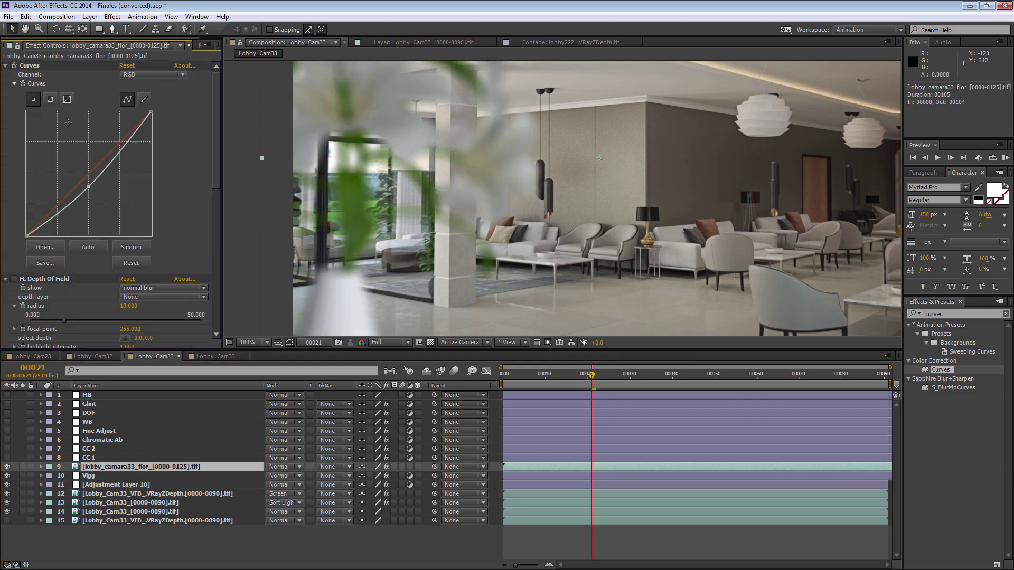
mouse_move(88, 185)
left_mouse_down()
mouse_move(96, 194)
mouse_move(94, 184)
left_mouse_up()
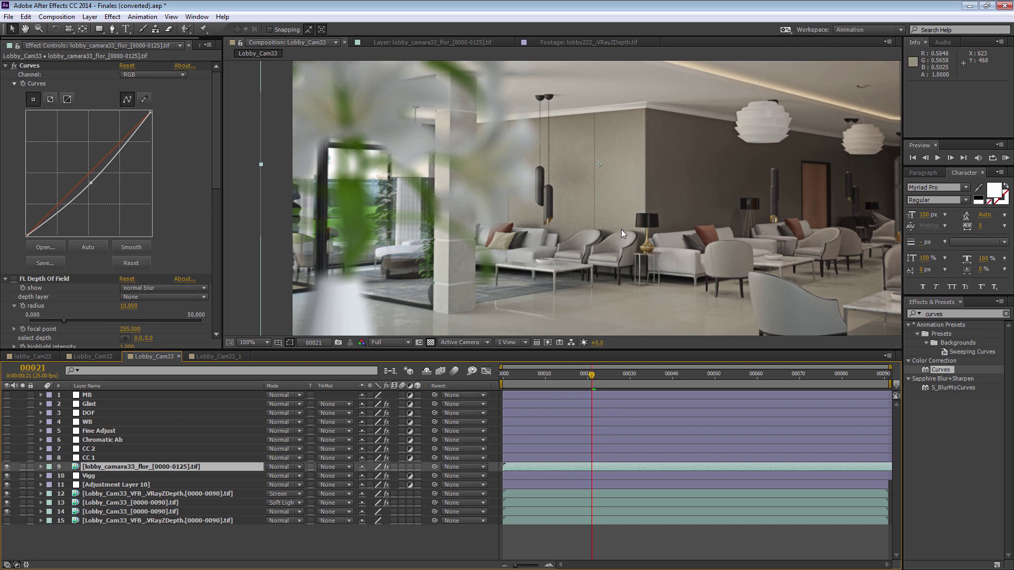
Try shifting the foreground lily to the left, then undo the move.
left_click_drag(738, 234, 674, 241)
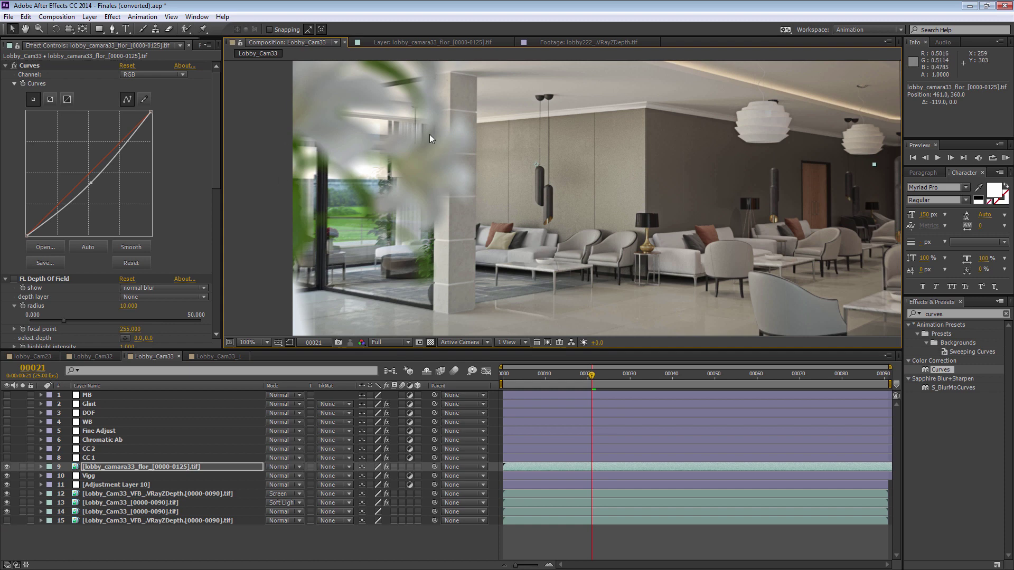
key("ctrl+z")
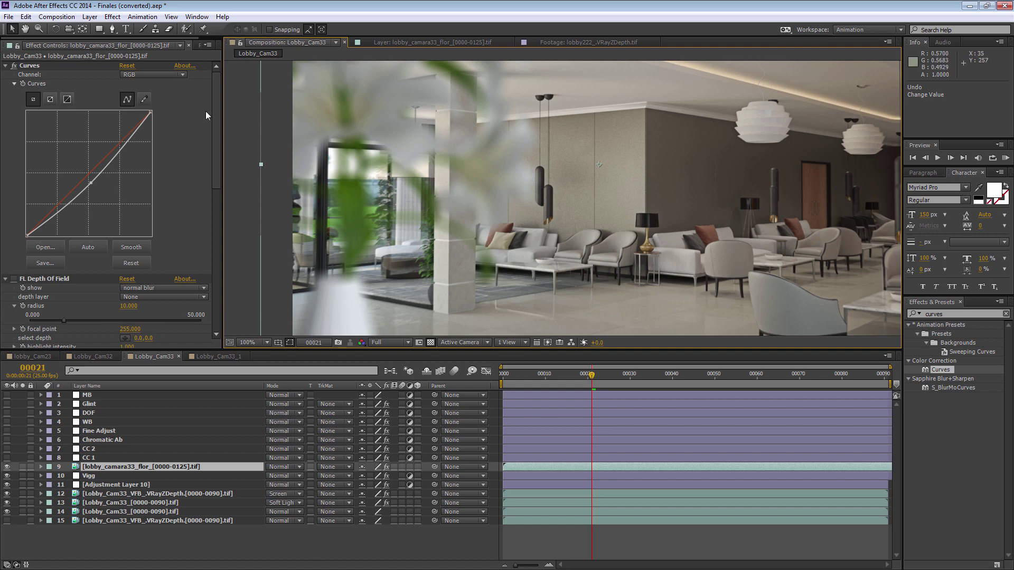
key("ctrl+z")
Turn on the top eight finishing layers and view the composition at 50% zoom.
left_click_drag(7, 458, 7, 395)
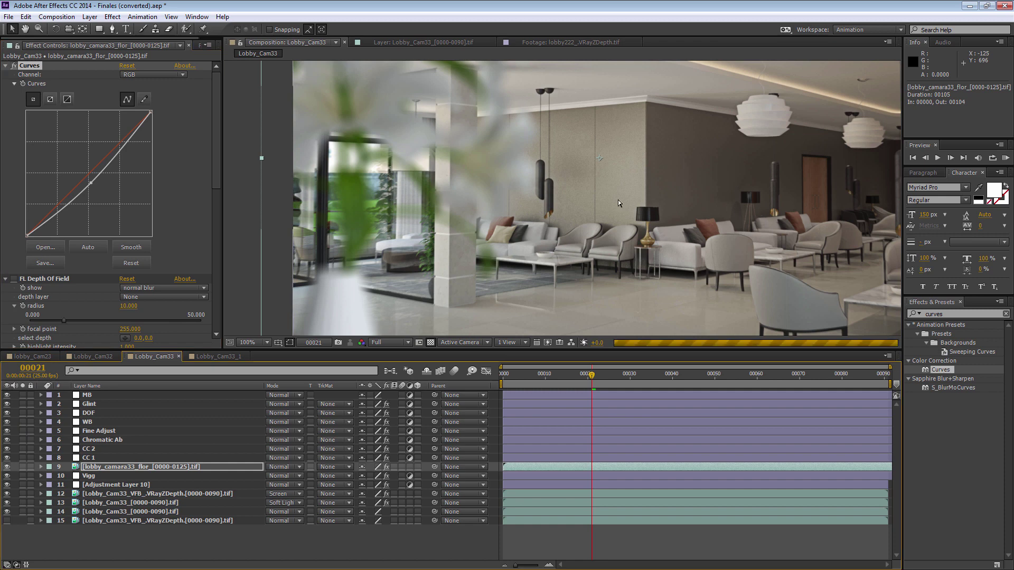
key("comma")
left_click(817, 248)
Move the current time to frame 48 to preview the Lobby_Cam33 composite.
left_click_drag(816, 248, 769, 266)
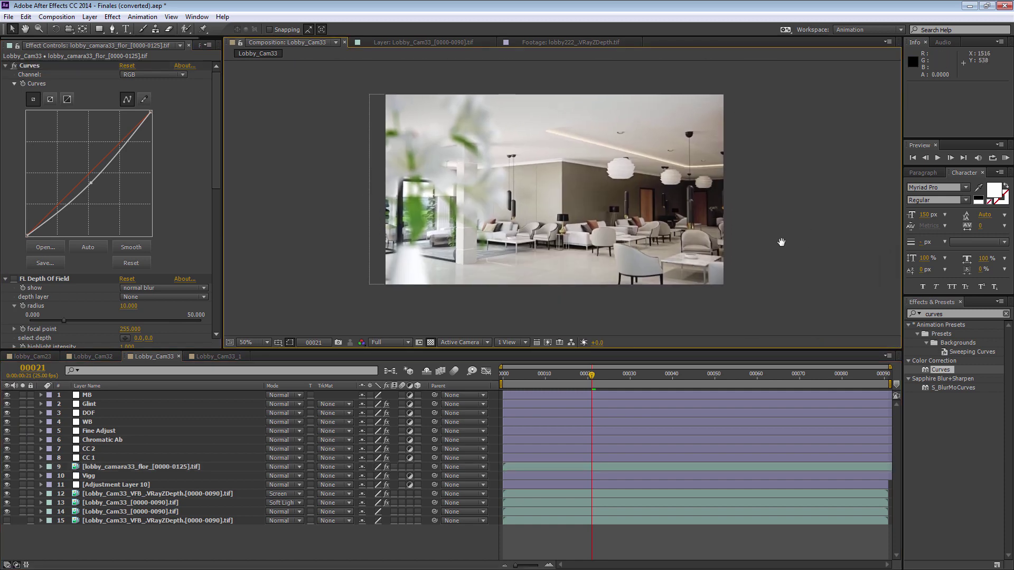
left_click(707, 371)
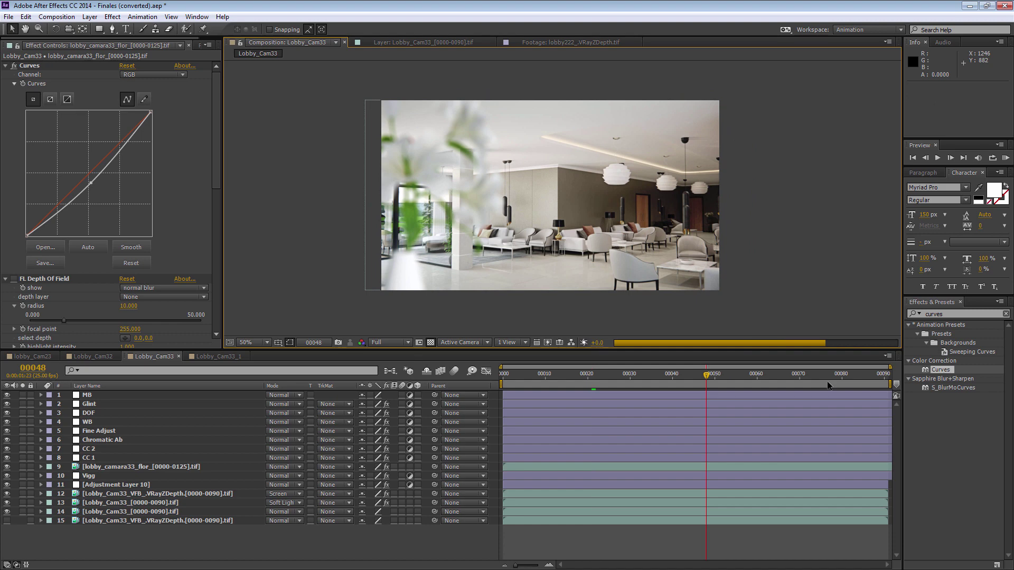